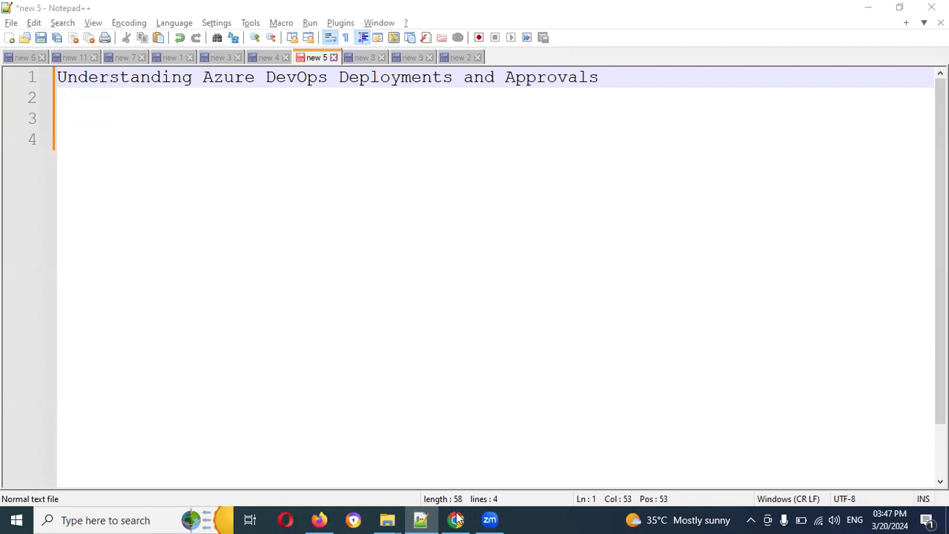
# - Switch to Firefox and manually run the devops-master (3) pipeline on the master branch
pyautogui.click(318, 519)
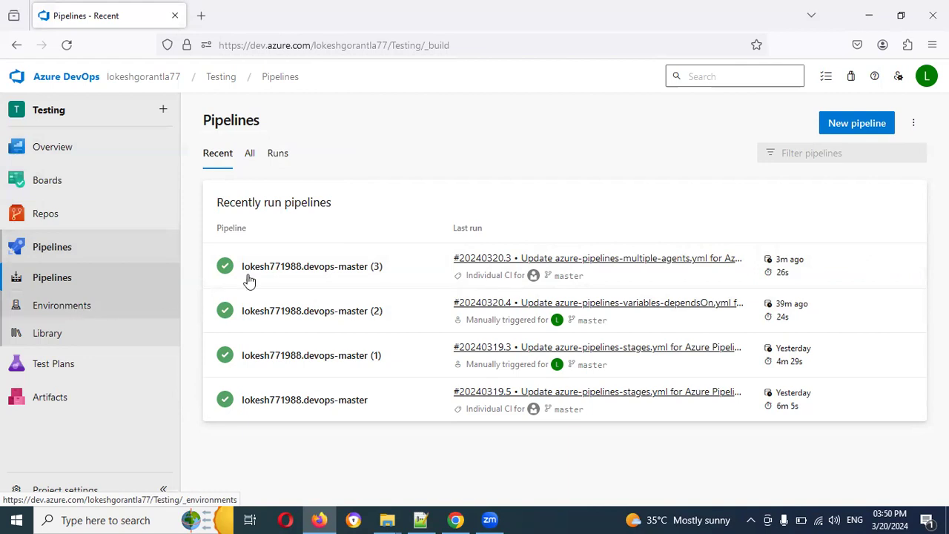
pyautogui.click(313, 288)
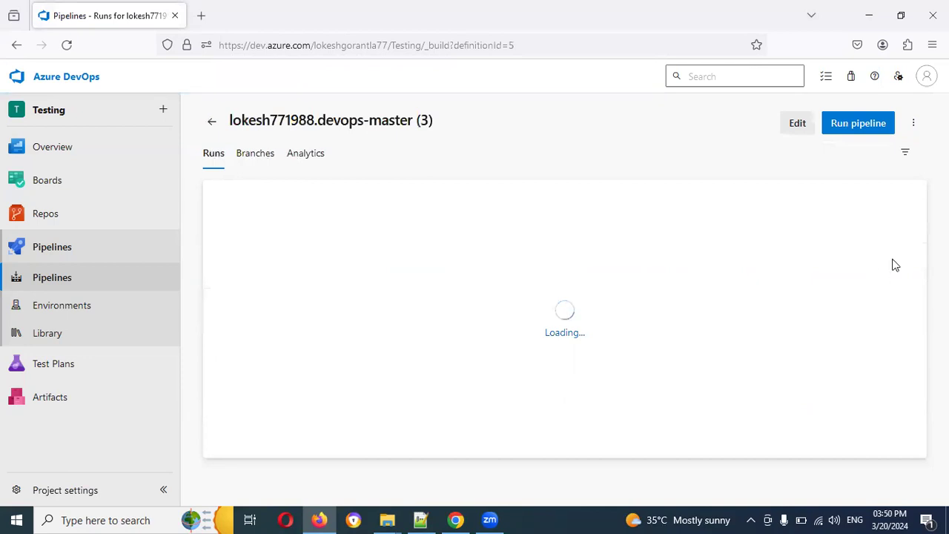
pyautogui.click(851, 125)
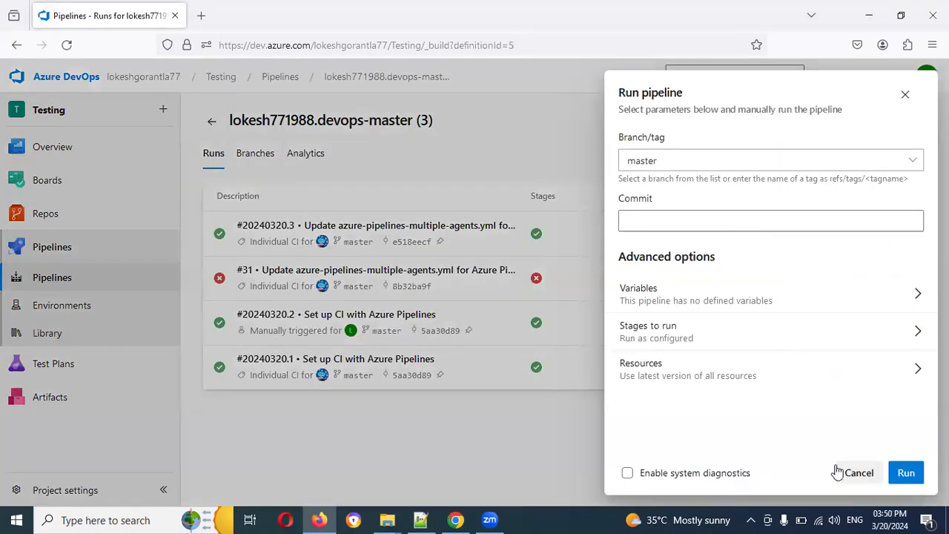
pyautogui.click(906, 472)
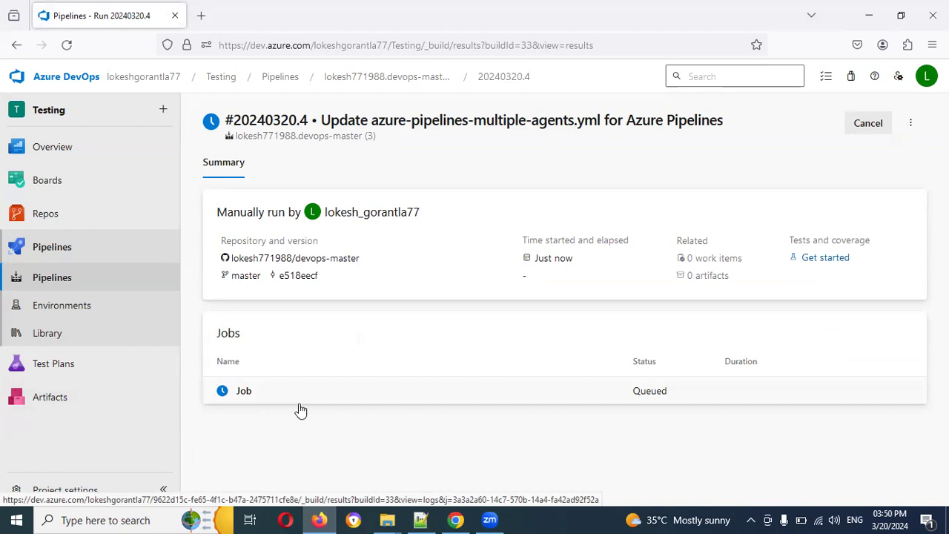
pyautogui.click(360, 390)
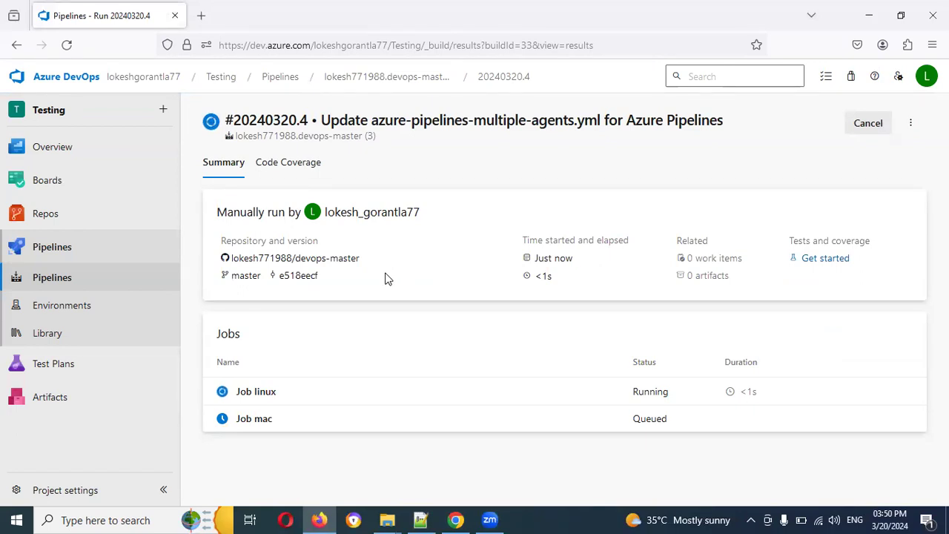
# - Open the project's pipeline environments and start a new environment named QAApproval
pyautogui.click(383, 79)
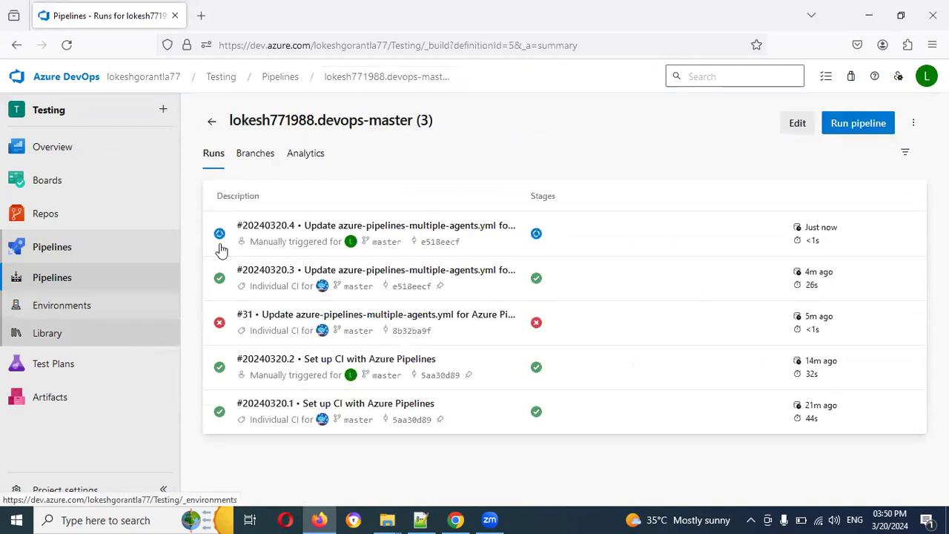
pyautogui.click(211, 122)
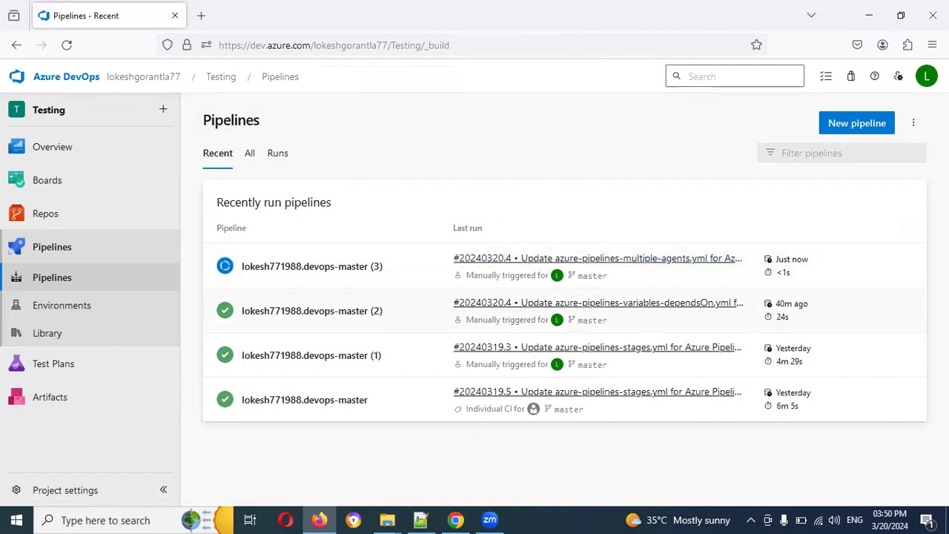
pyautogui.click(49, 312)
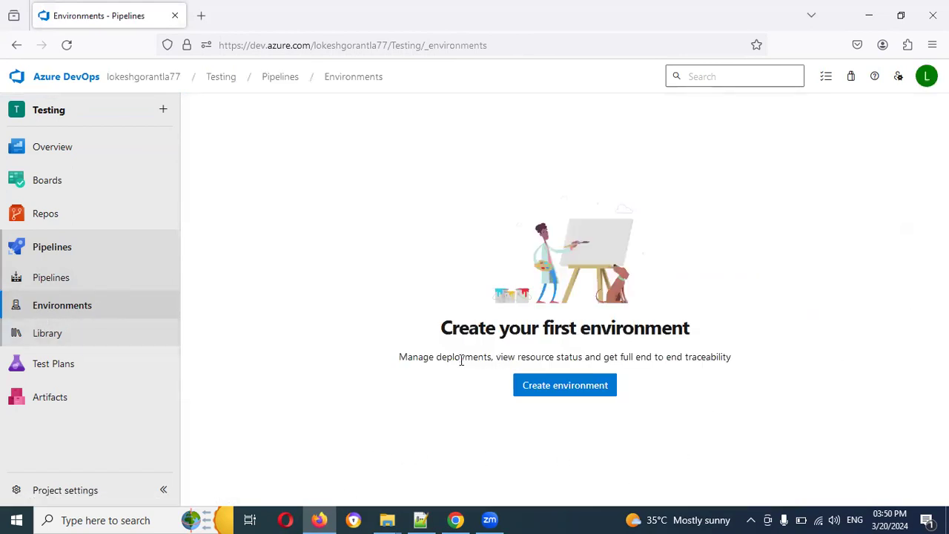
pyautogui.moveTo(443, 337); pyautogui.dragTo(753, 339)
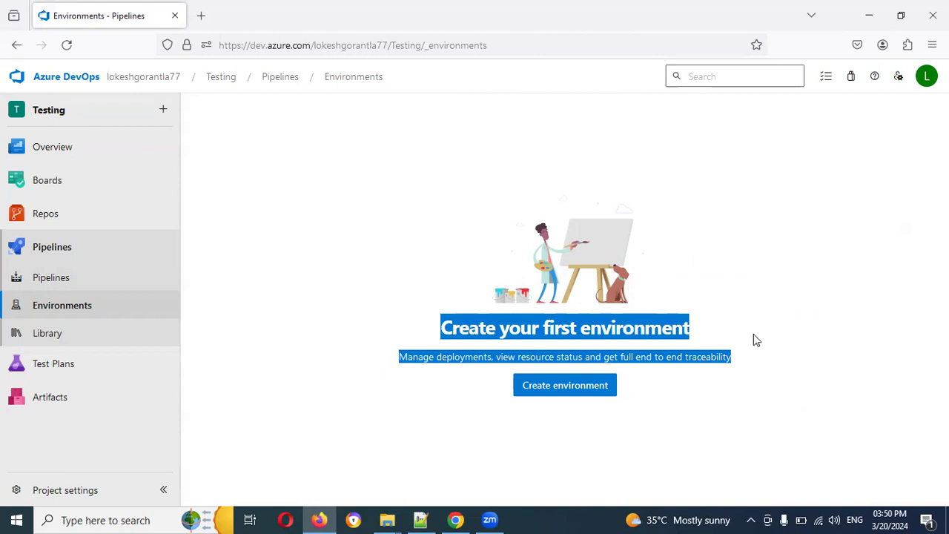
pyautogui.click(701, 356)
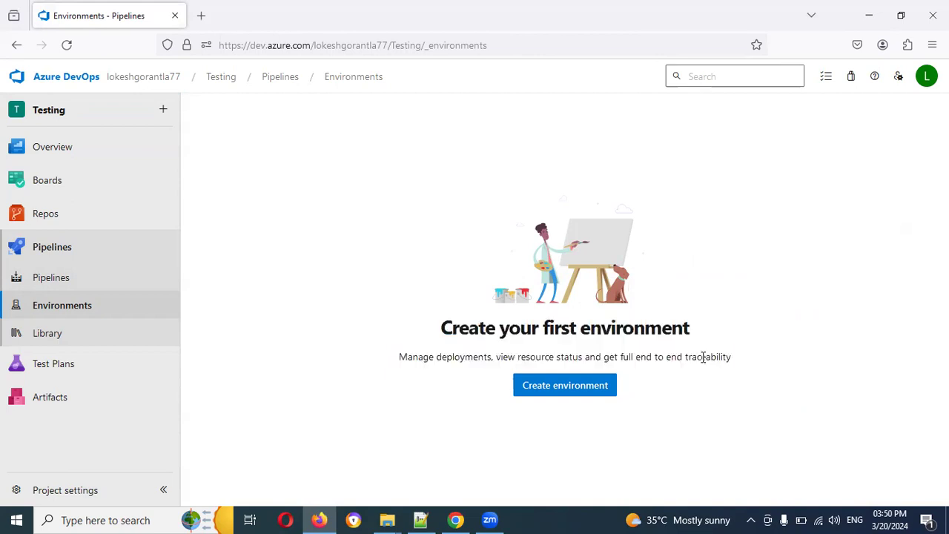
pyautogui.click(583, 389)
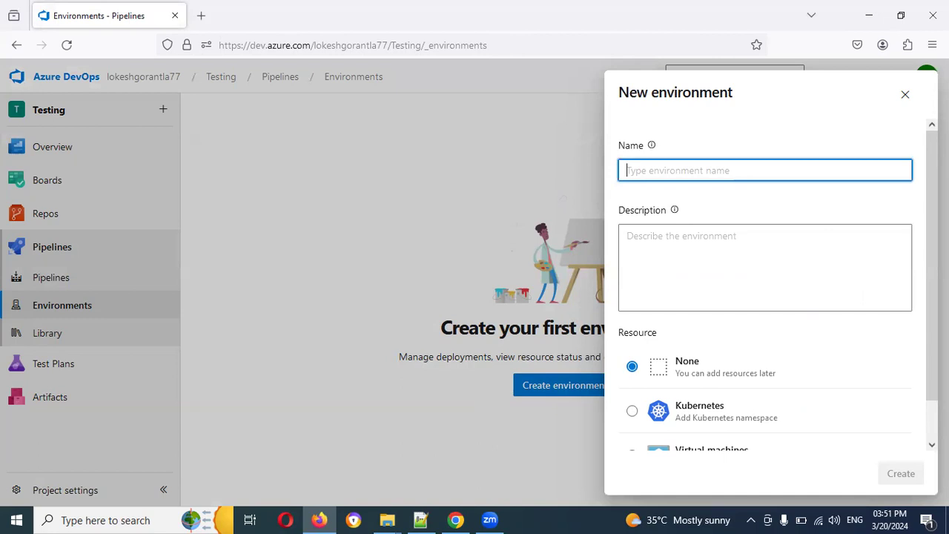
pyautogui.write('QAApproval')
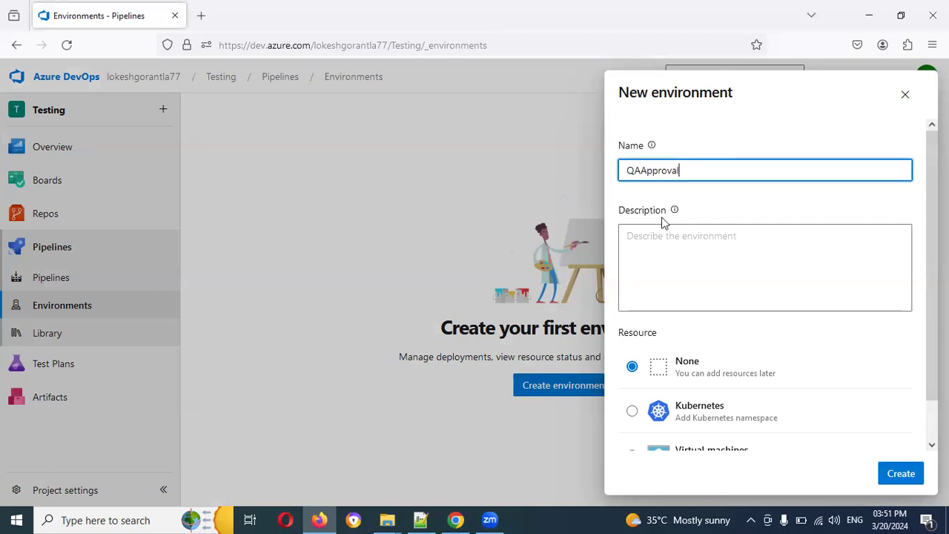
# - Copy the environment name QAApproval onto line 4 of the Notepad++ notes and return to Firefox
pyautogui.doubleClick(659, 170)
pyautogui.hotkey('ctrl', 'c')
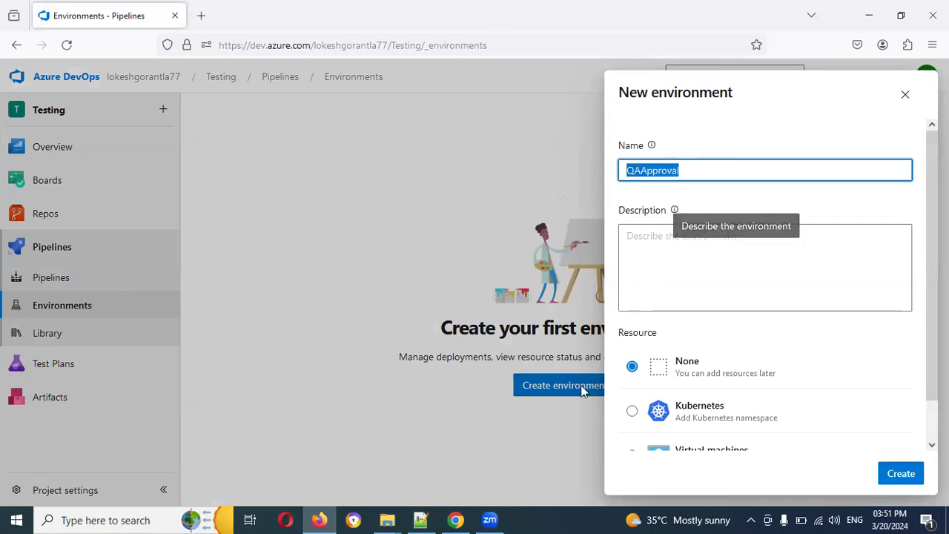
pyautogui.click(424, 519)
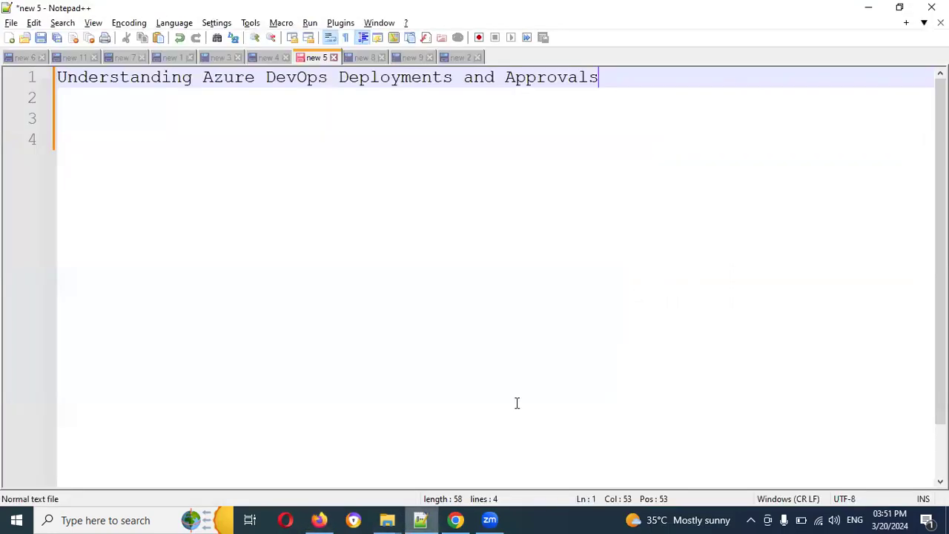
pyautogui.click(656, 329)
pyautogui.hotkey('ctrl', 'v')
pyautogui.hotkey('alt', 'Tab')
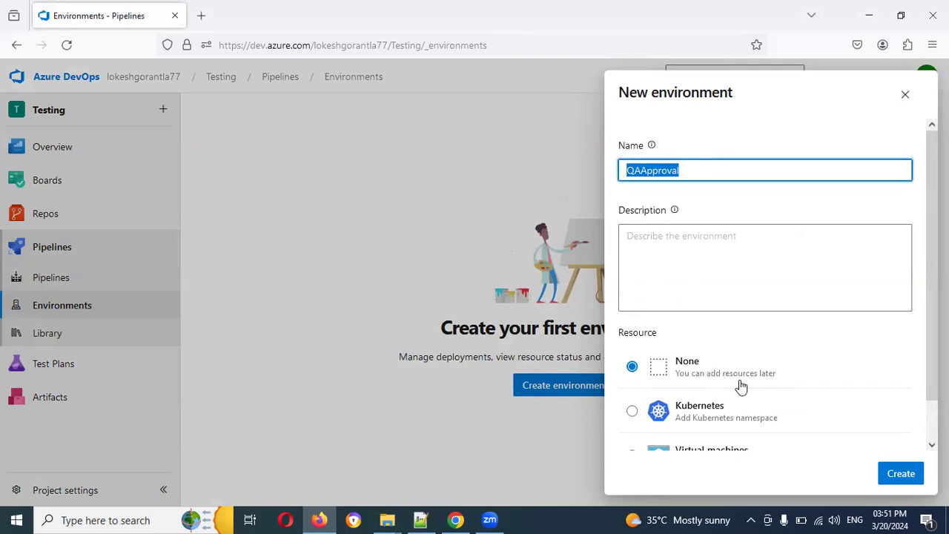
# - Create the QAApproval environment with its resource left as None
pyautogui.scroll(-1, 788, 376)
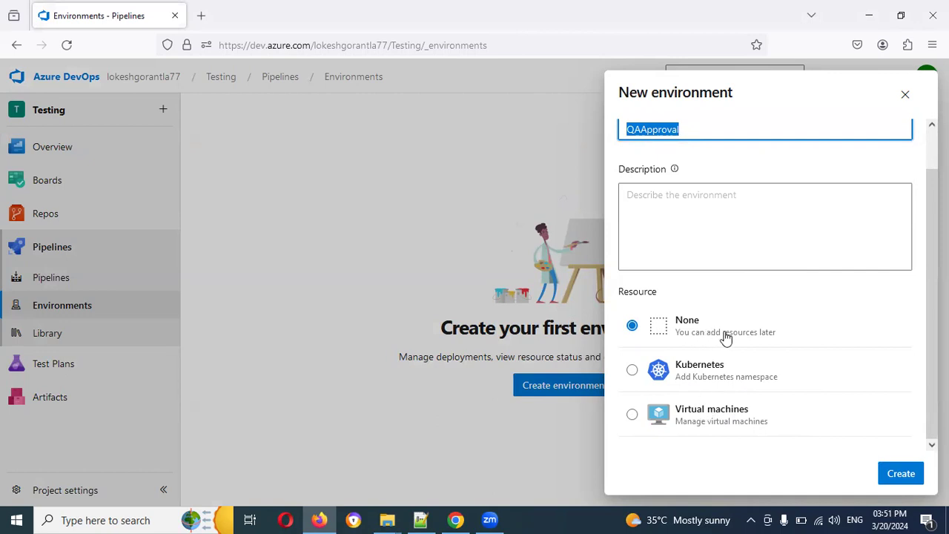
pyautogui.click(898, 472)
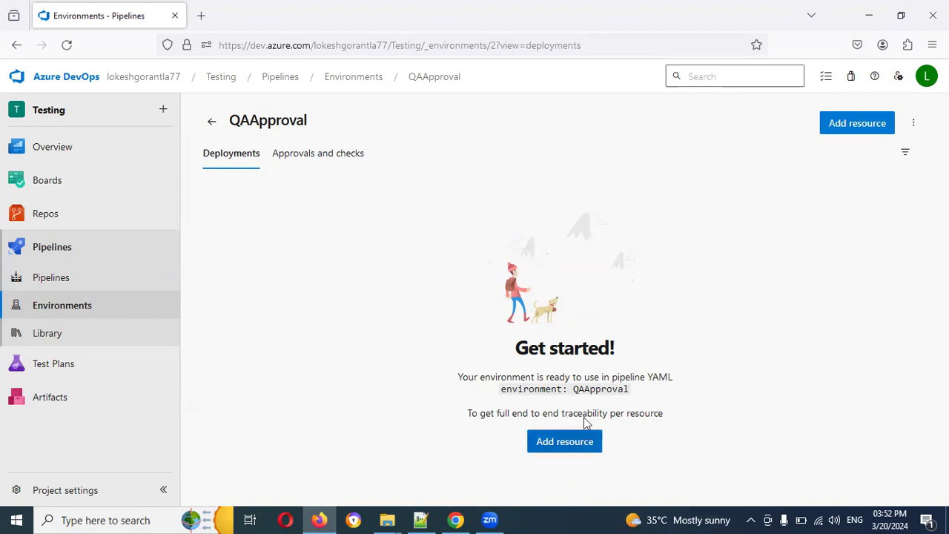
# - Copy the YAML line "environment: QAApproval" into the Notepad++ notes on line 6 and return to Firefox
pyautogui.doubleClick(517, 388)
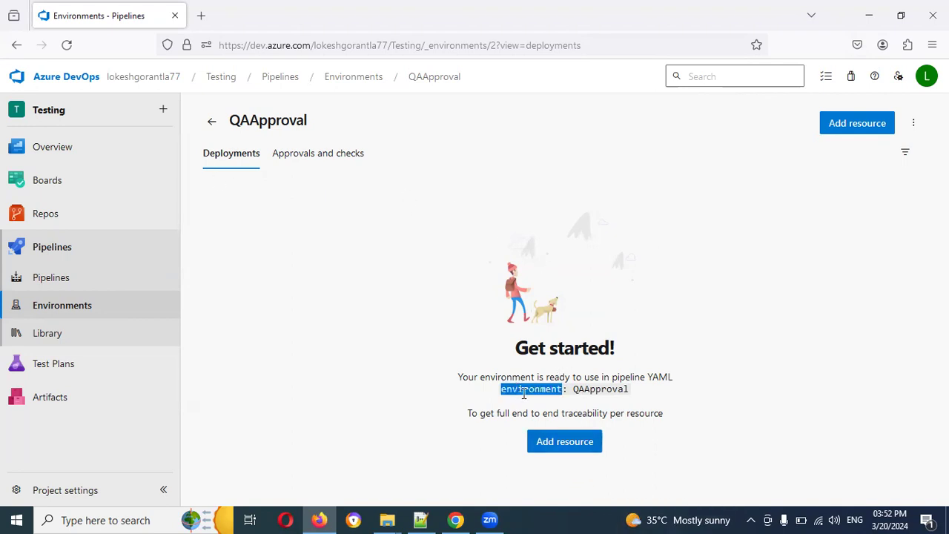
pyautogui.doubleClick(600, 390)
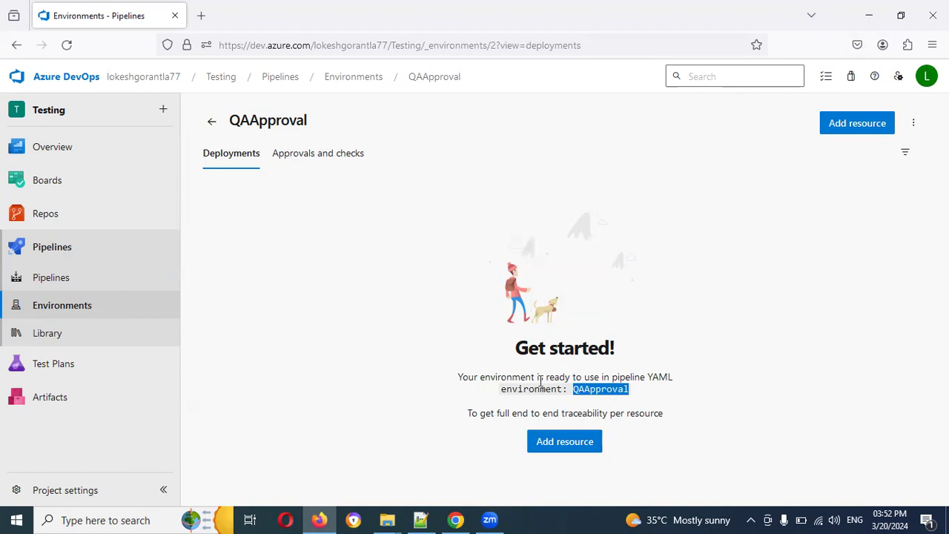
pyautogui.moveTo(501, 389); pyautogui.dragTo(634, 391)
pyautogui.hotkey('ctrl', 'c')
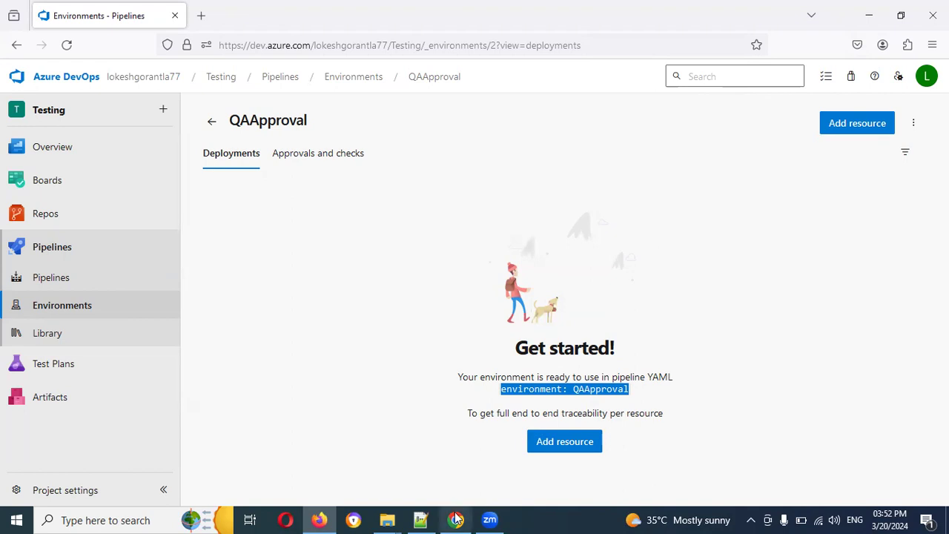
pyautogui.click(421, 520)
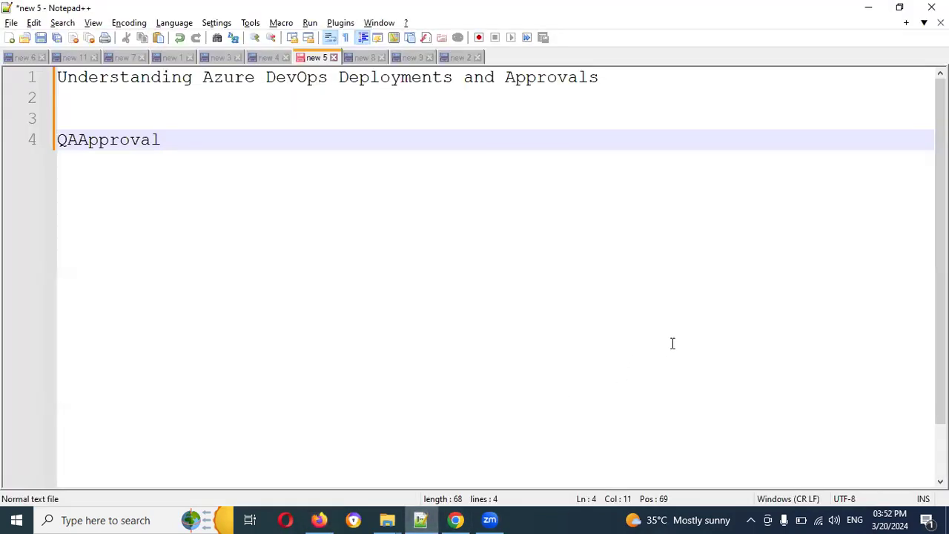
pyautogui.press('Return')
pyautogui.press('Return')
pyautogui.hotkey('ctrl', 'v')
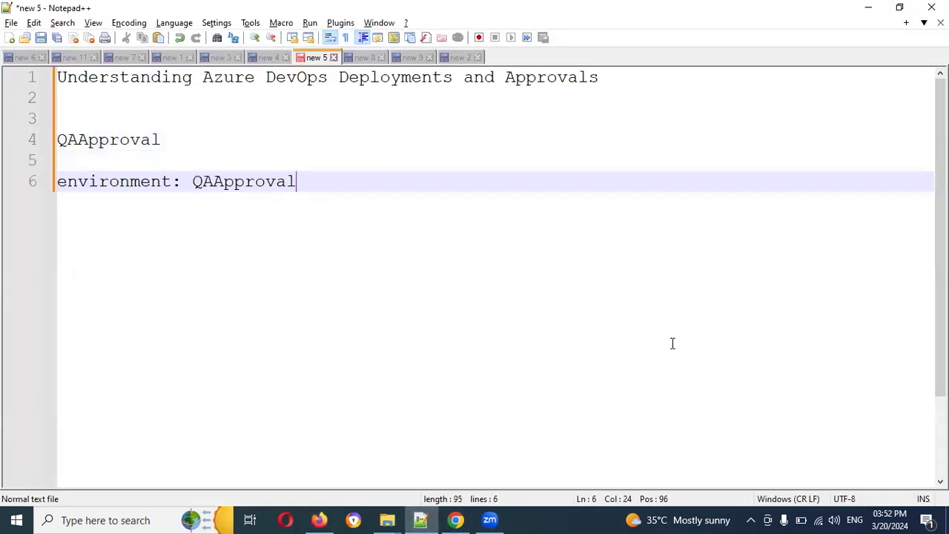
pyautogui.hotkey('alt', 'Tab')
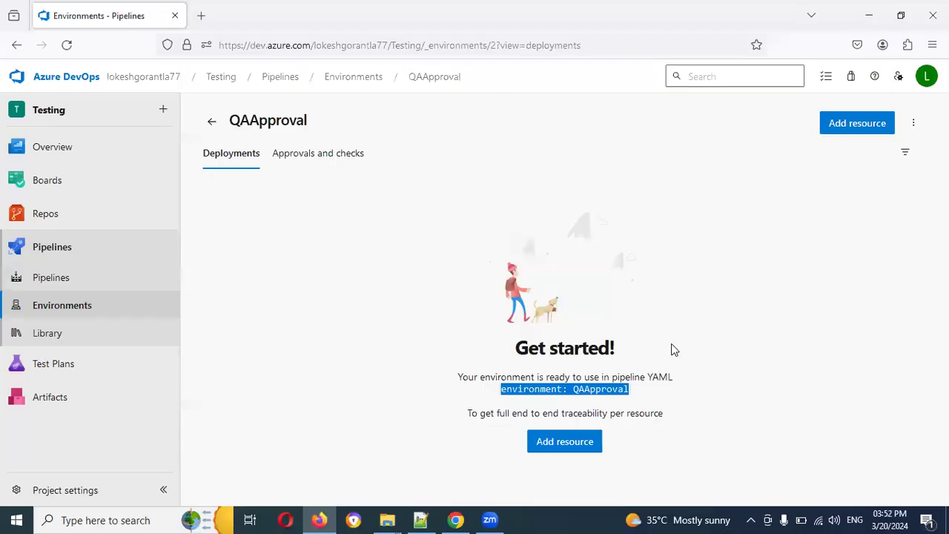
# - Look at the resource types that can be added to the QAApproval environment and at its further options
pyautogui.click(869, 126)
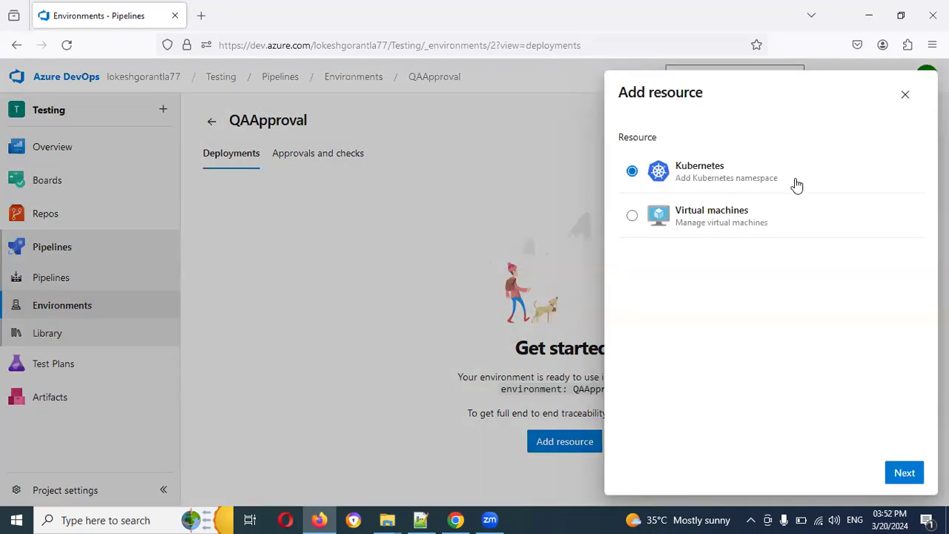
pyautogui.click(905, 94)
pyautogui.click(913, 123)
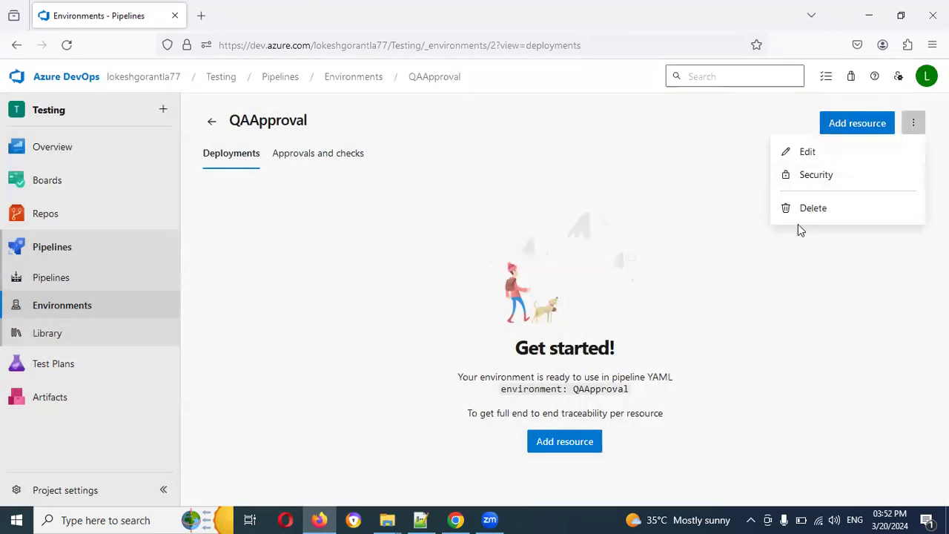
pyautogui.click(343, 177)
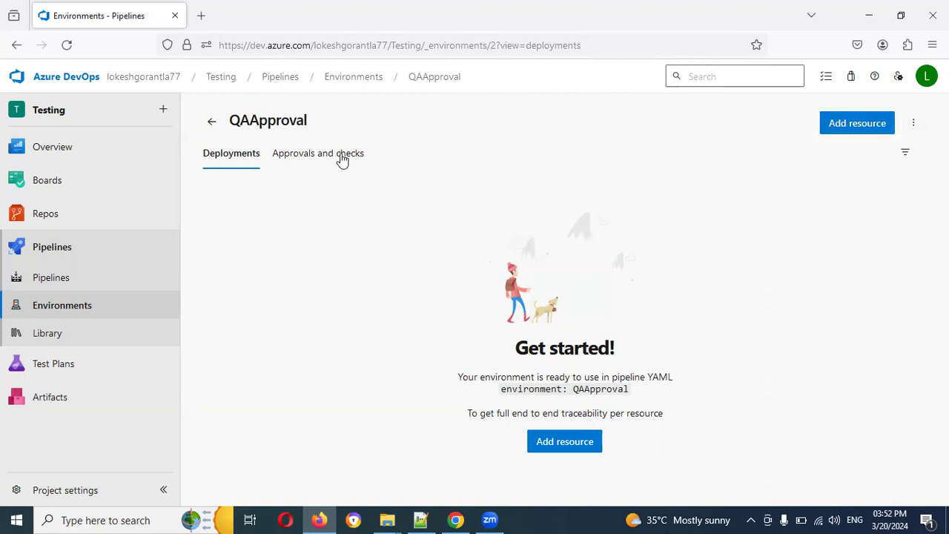
# - Add an Approvals check to the QAApproval environment with the suggested user account as approver
pyautogui.click(323, 157)
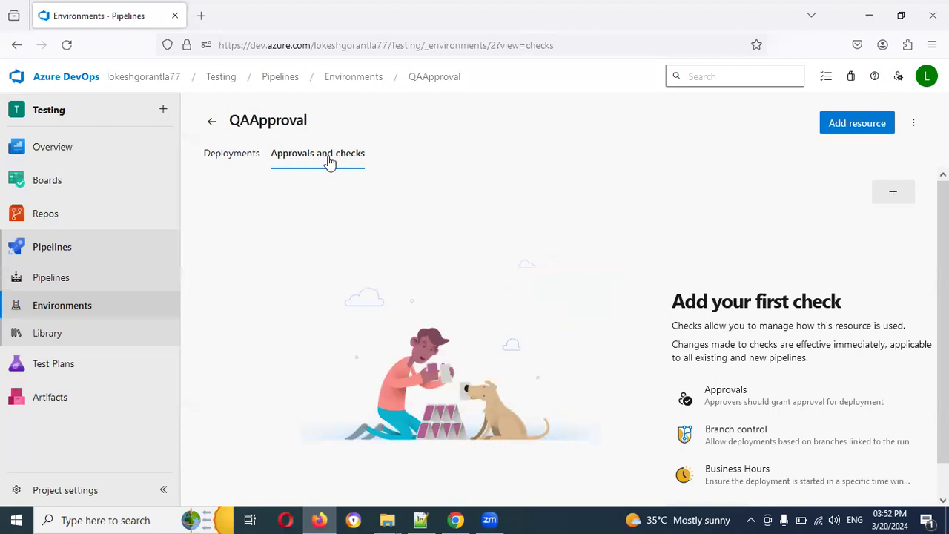
pyautogui.scroll(-1, 695, 267)
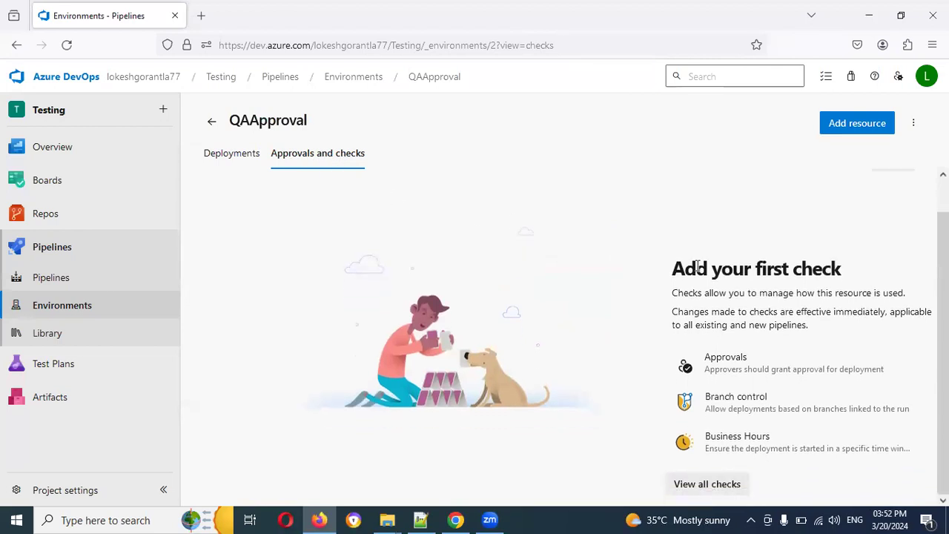
pyautogui.click(749, 363)
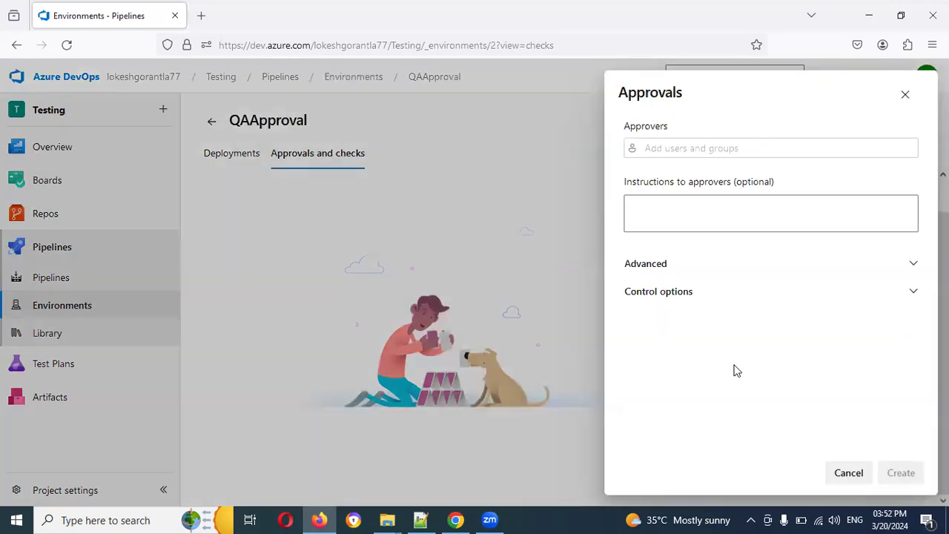
pyautogui.click(706, 146)
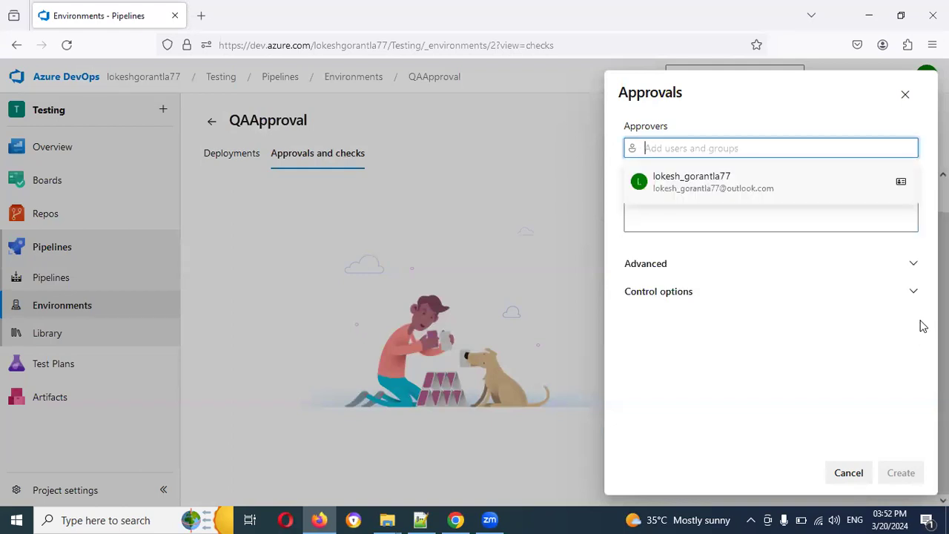
pyautogui.click(715, 187)
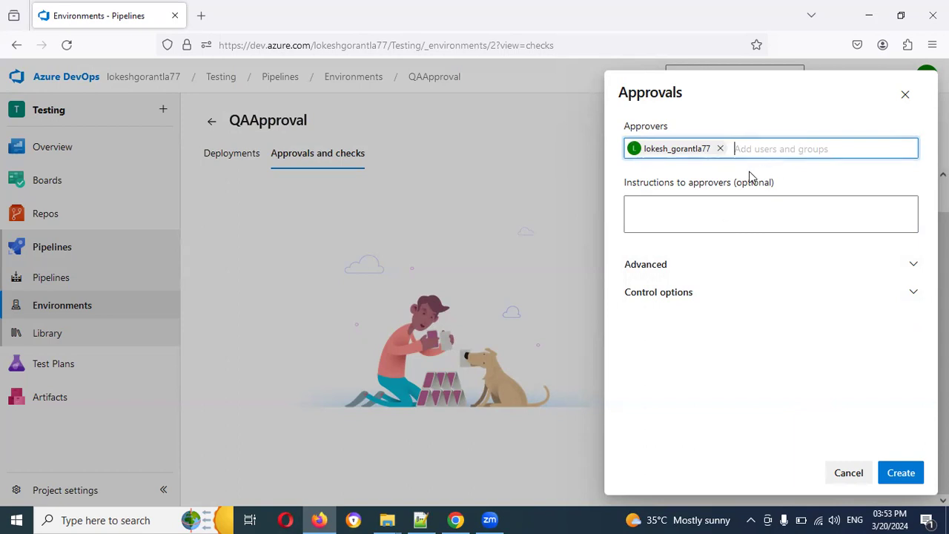
pyautogui.click(893, 474)
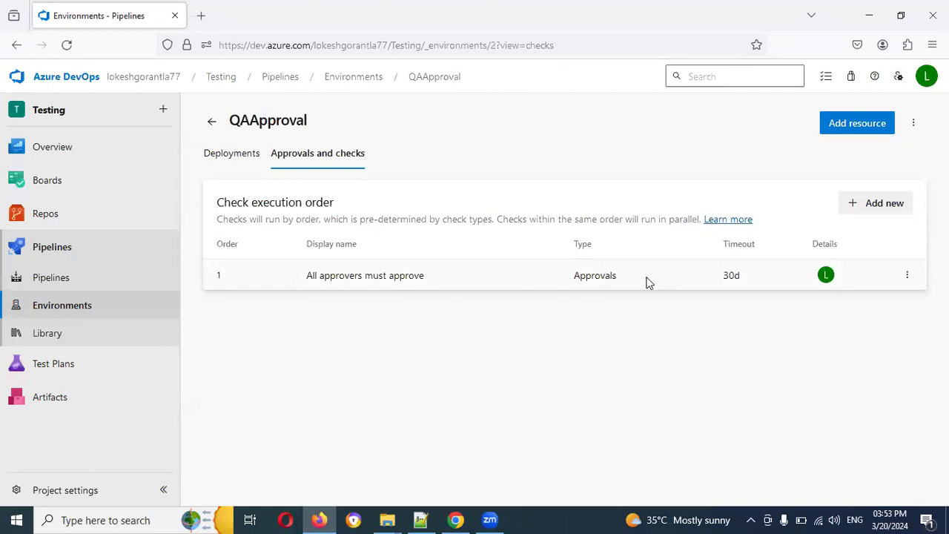
# - Disable processing of new run requests in the settings of the devops-master (3) pipeline and save
pyautogui.click(48, 277)
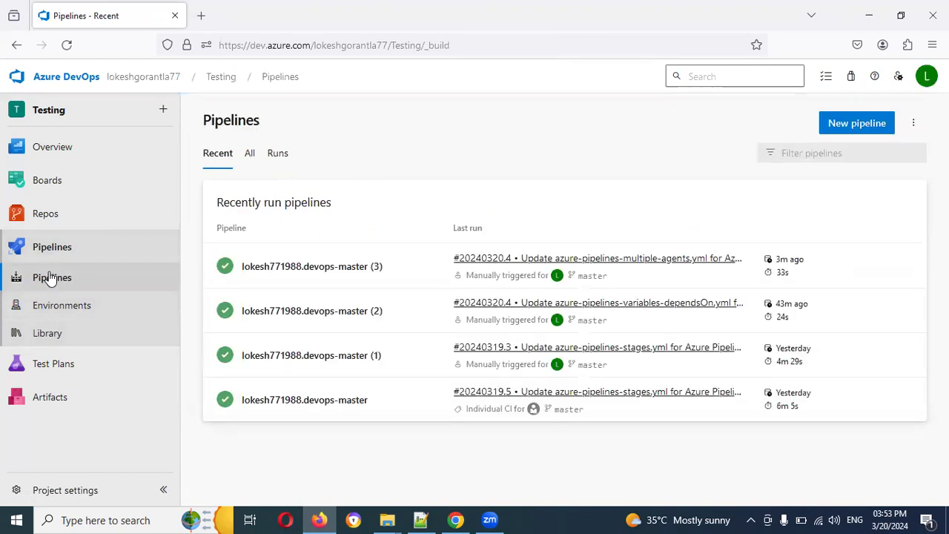
pyautogui.click(908, 268)
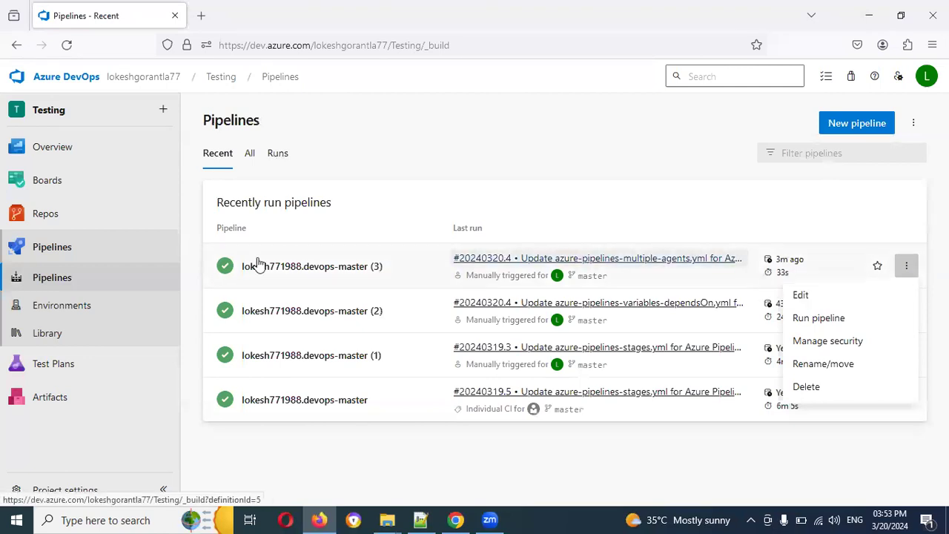
pyautogui.click(325, 271)
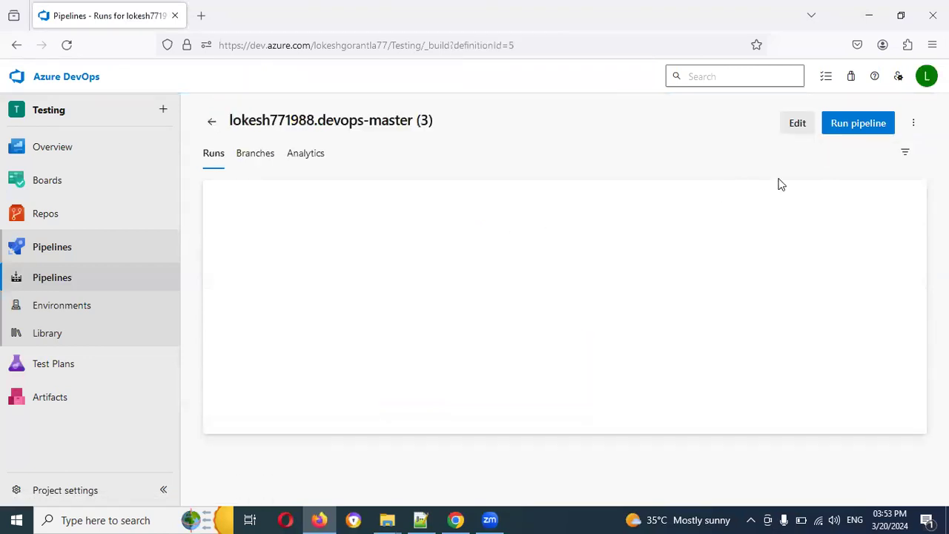
pyautogui.click(914, 124)
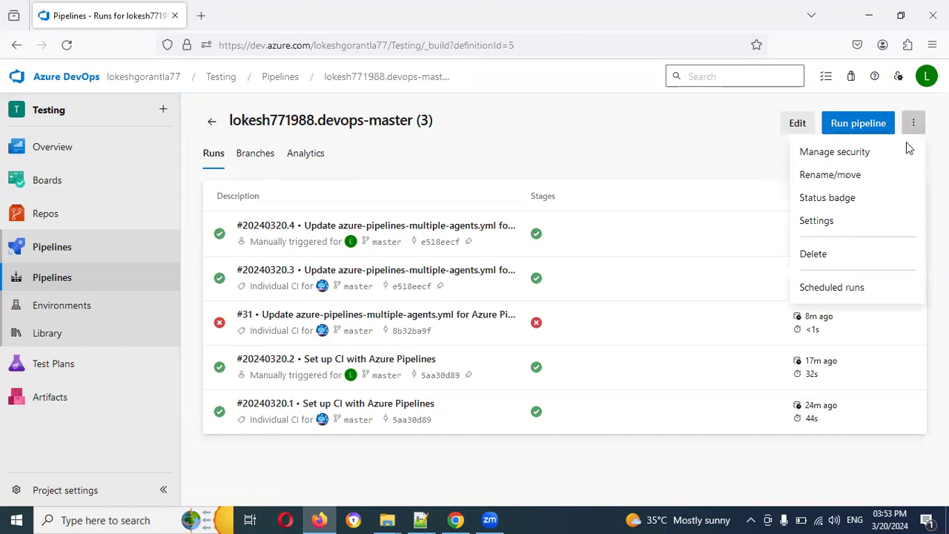
pyautogui.click(822, 221)
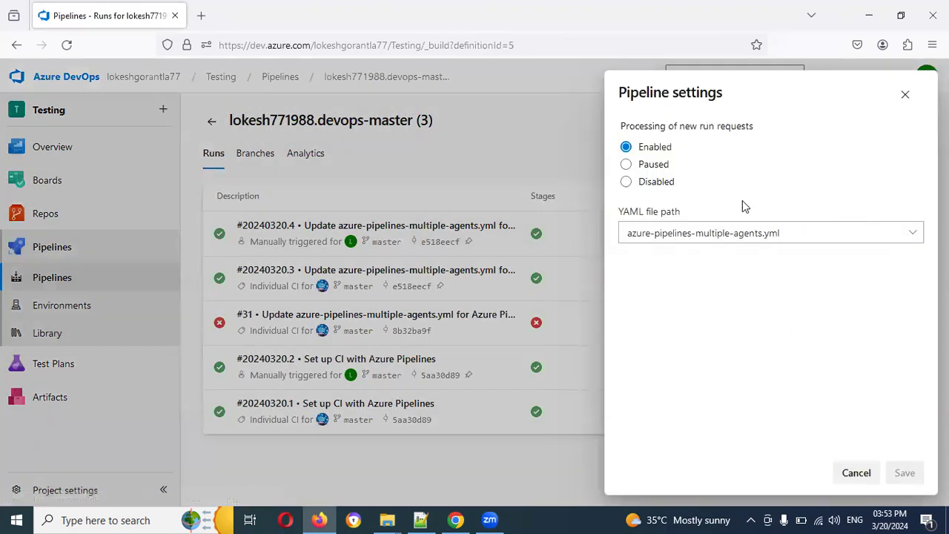
pyautogui.click(671, 185)
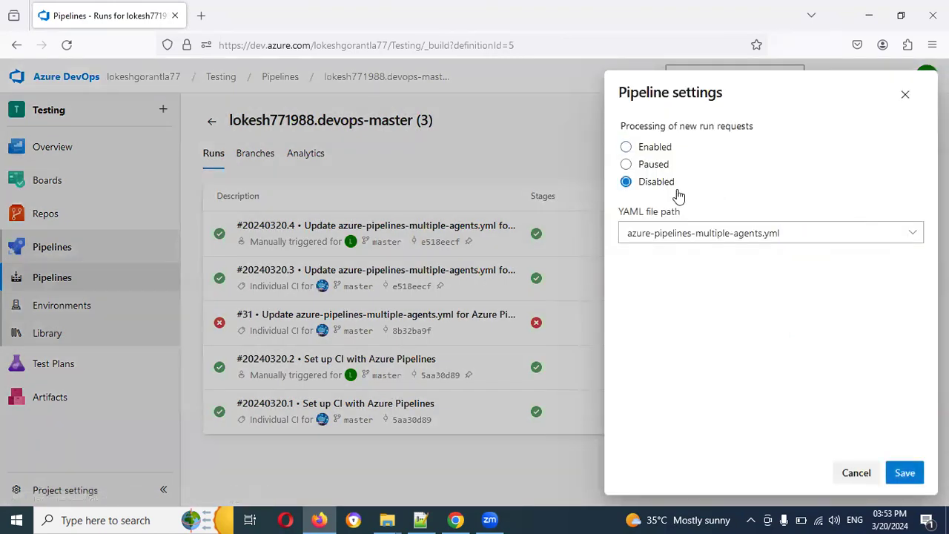
pyautogui.click(904, 473)
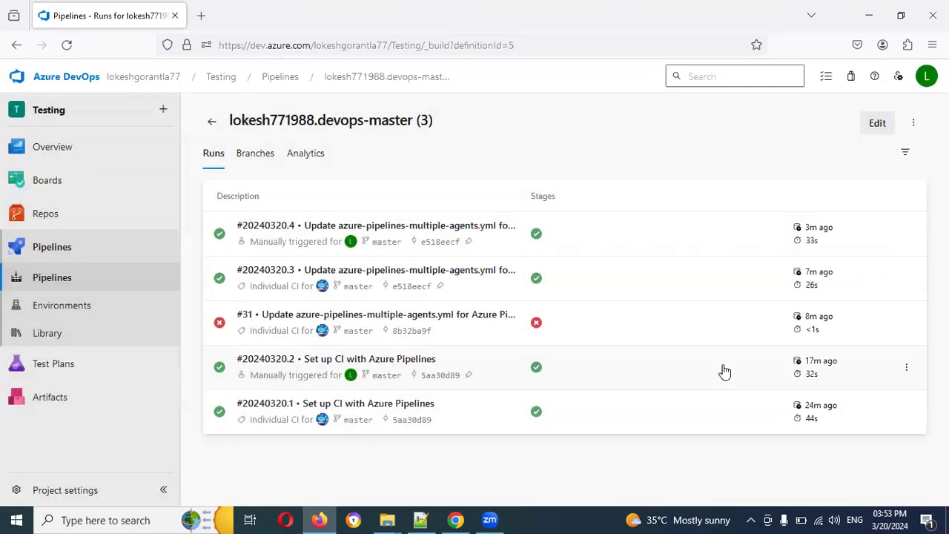
# - Create a new pipeline from the GitHub devops-master repository using the Starter pipeline template
pyautogui.click(211, 121)
pyautogui.click(854, 124)
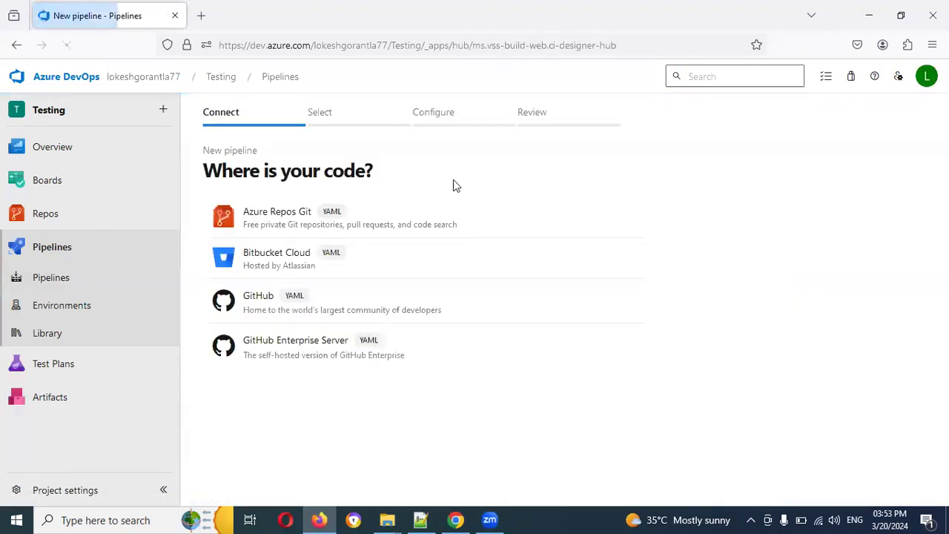
pyautogui.click(260, 310)
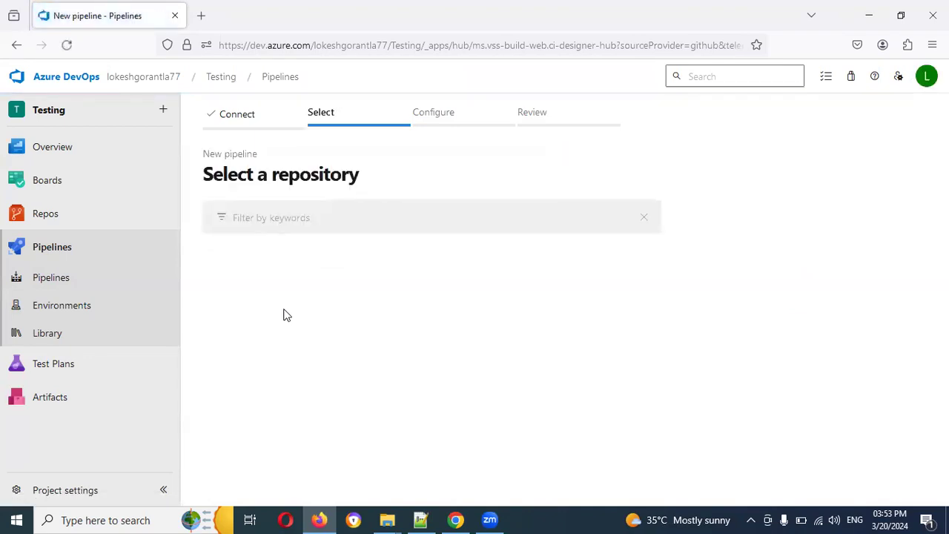
pyautogui.click(326, 297)
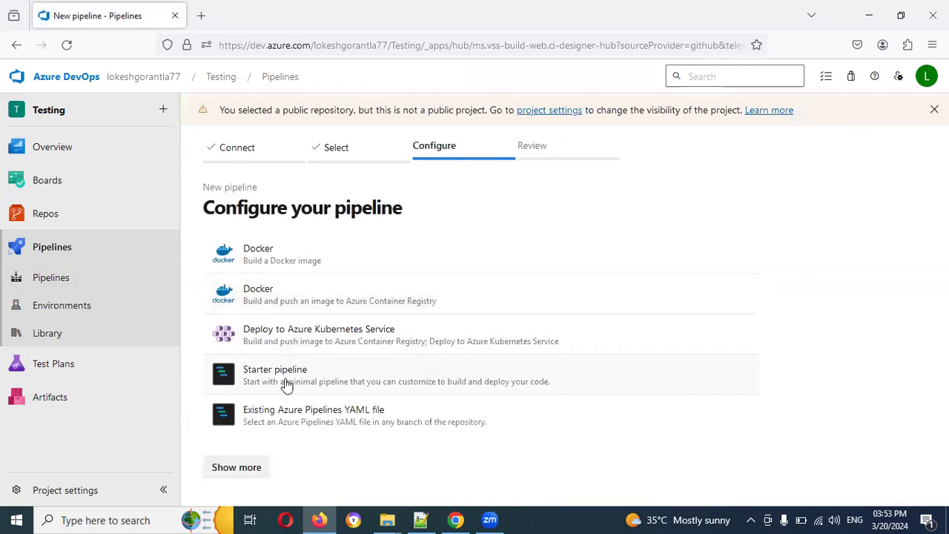
pyautogui.click(300, 375)
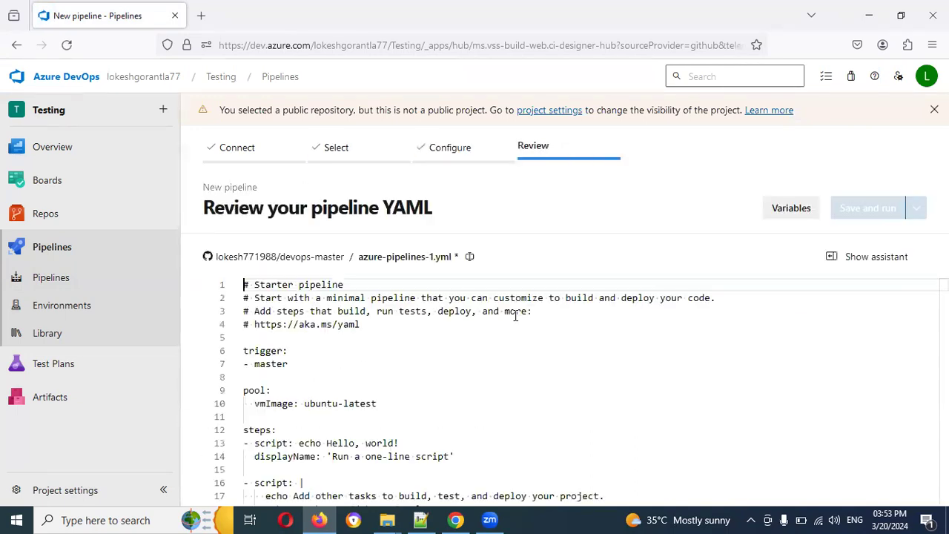
# - Rename the new pipeline's YAML file to azure-pipelines-enviroments-and-approvals.yml
pyautogui.click(430, 260)
pyautogui.click(432, 255)
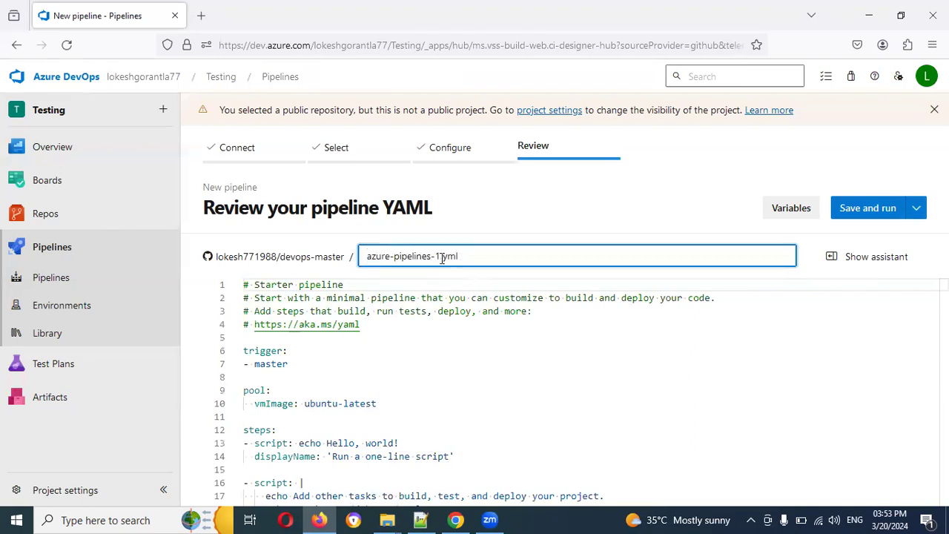
pyautogui.press('BackSpace')
pyautogui.press('BackSpace')
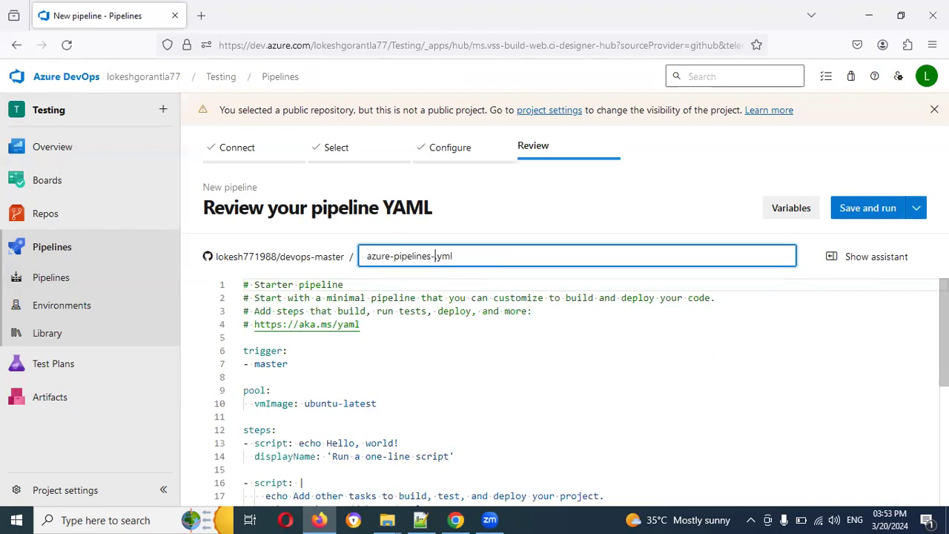
pyautogui.write('enviroments-and')
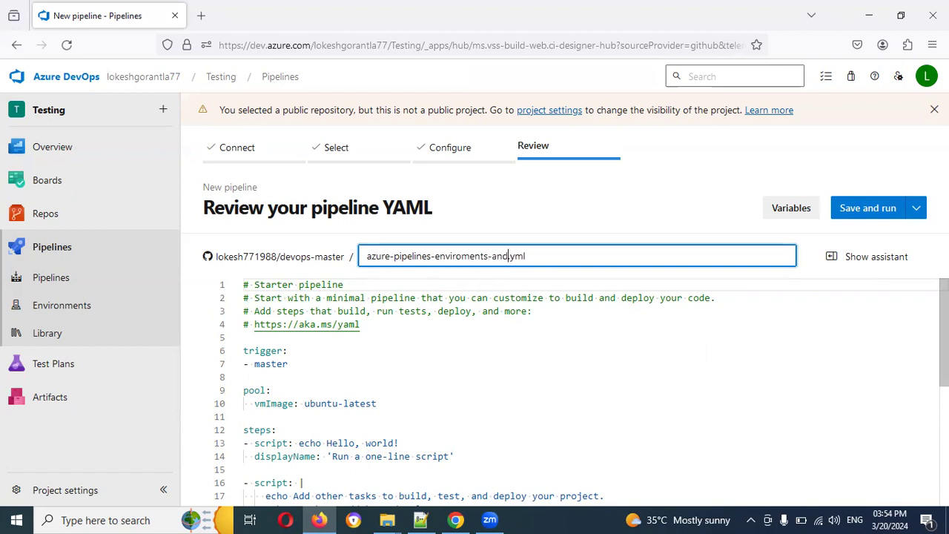
pyautogui.write('-approvals')
# - Delete the default steps block with both sample scripts from the pipeline YAML, leaving line 12 empty
pyautogui.click(407, 443)
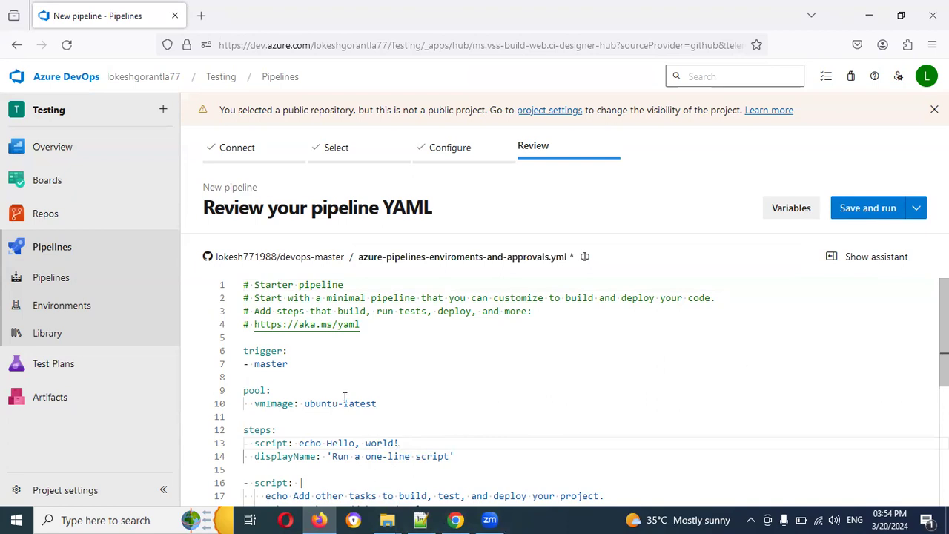
pyautogui.scroll(-2, 344, 398)
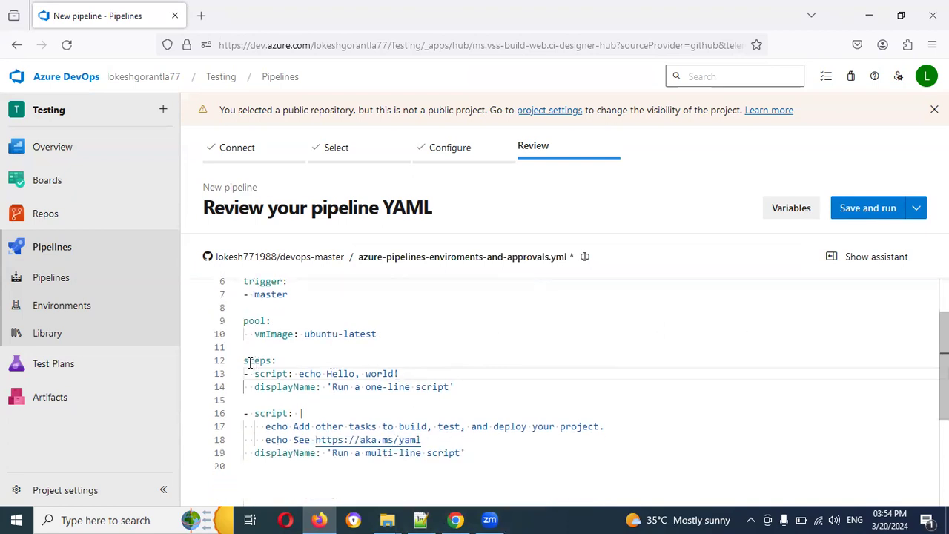
pyautogui.moveTo(250, 362)
pyautogui.moveTo(245, 360); pyautogui.dragTo(553, 460)
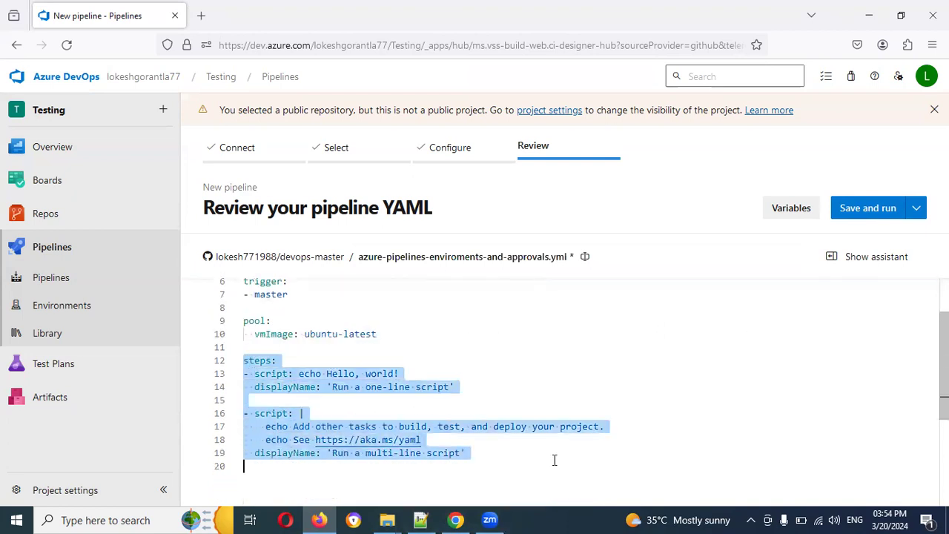
pyautogui.press('Delete')
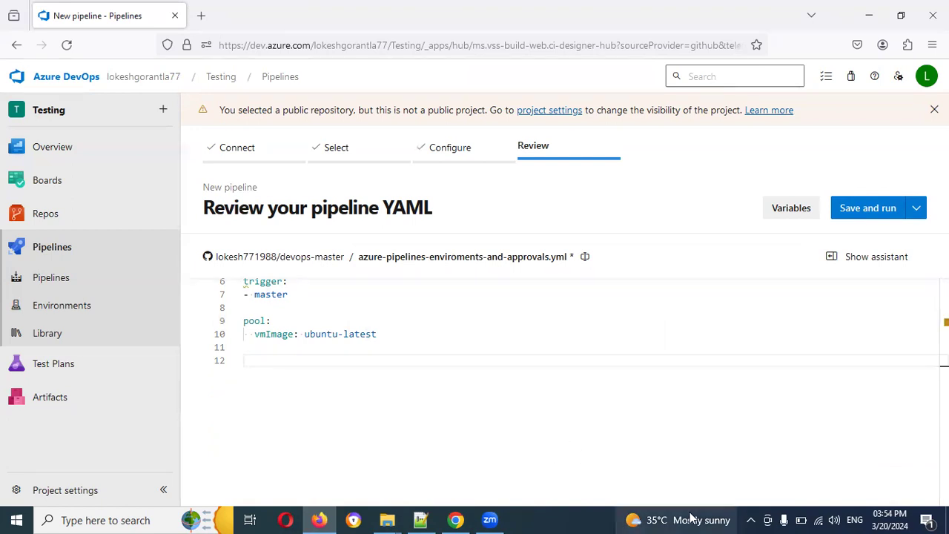
pyautogui.moveTo(690, 516)
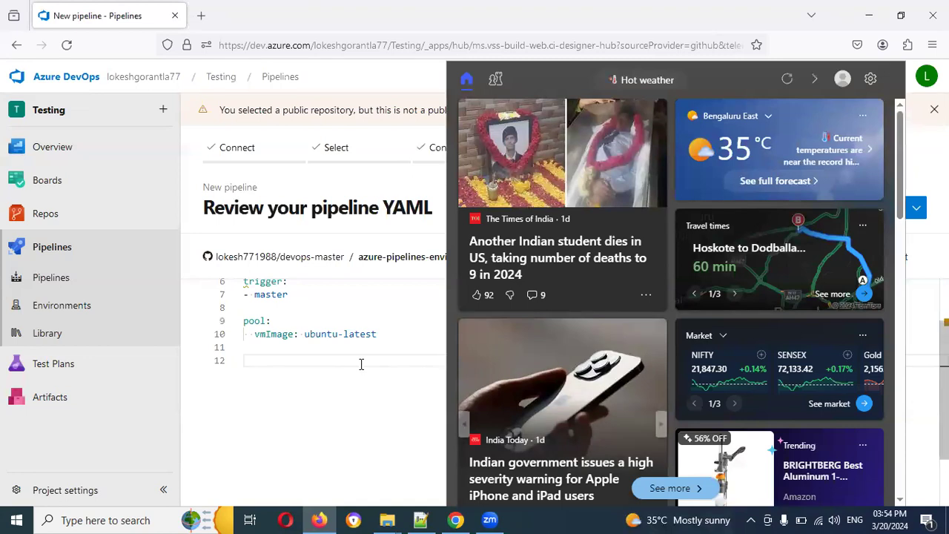
pyautogui.click(360, 364)
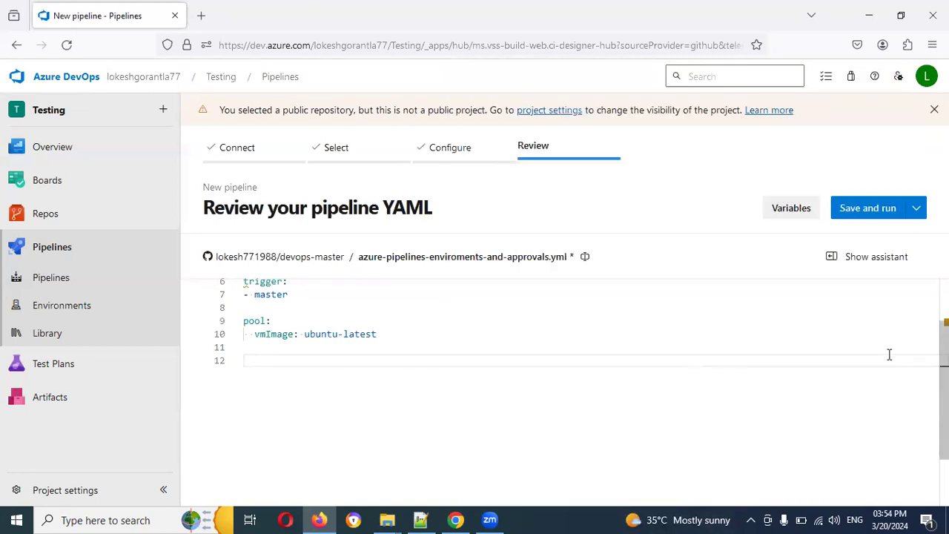
# - Add a stages section on line 12 of the YAML with a first stage named Build
pyautogui.write('srag')
pyautogui.press('BackSpace')
pyautogui.press('BackSpace')
pyautogui.press('BackSpace')
pyautogui.write('sta')
pyautogui.press('Return')
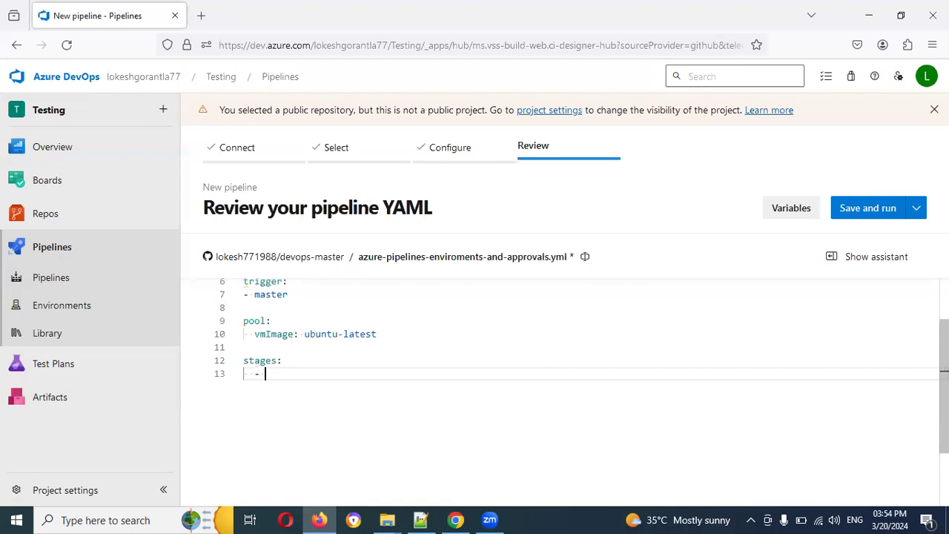
pyautogui.write('st')
pyautogui.press('Return')
pyautogui.write('Build')
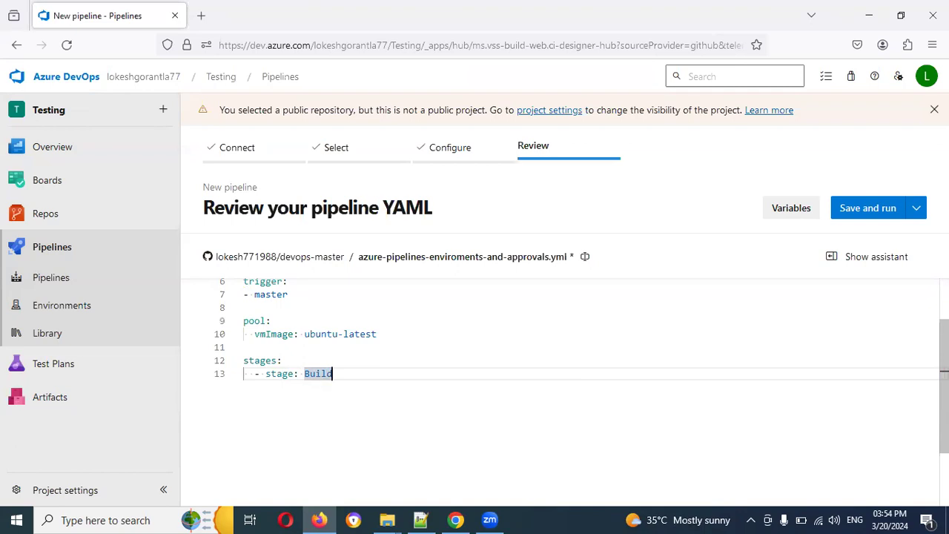
# - Add a "jobs:" line and a "- job:" entry below the Build stage
pyautogui.press('Return')
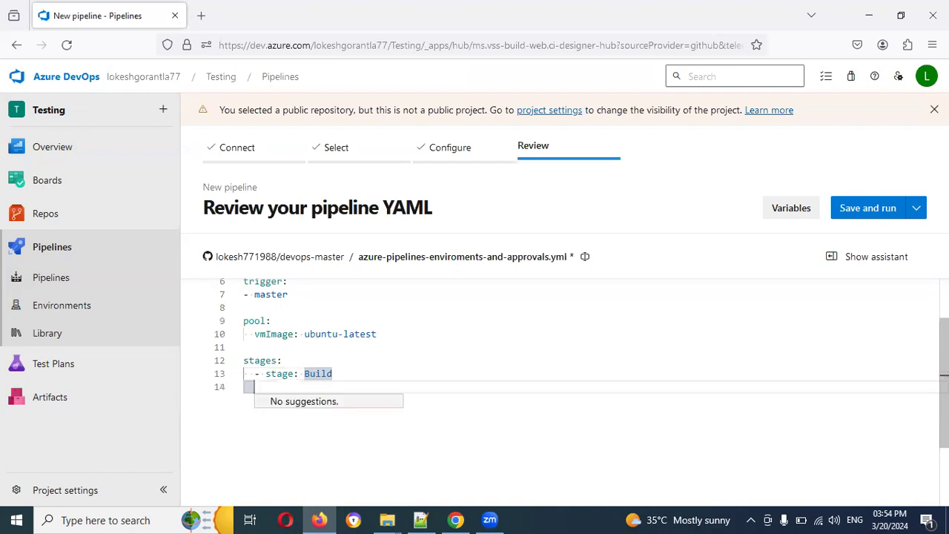
pyautogui.write('jobs')
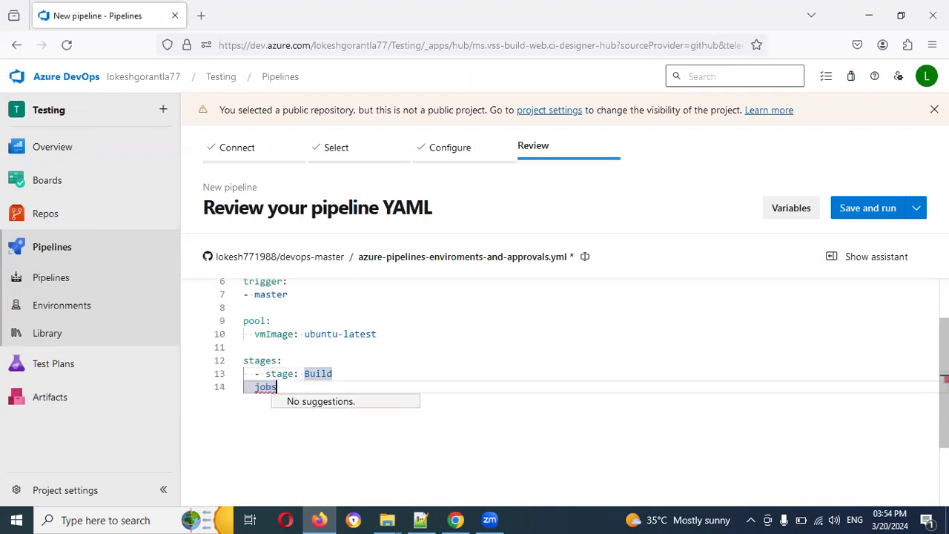
pyautogui.write(':')
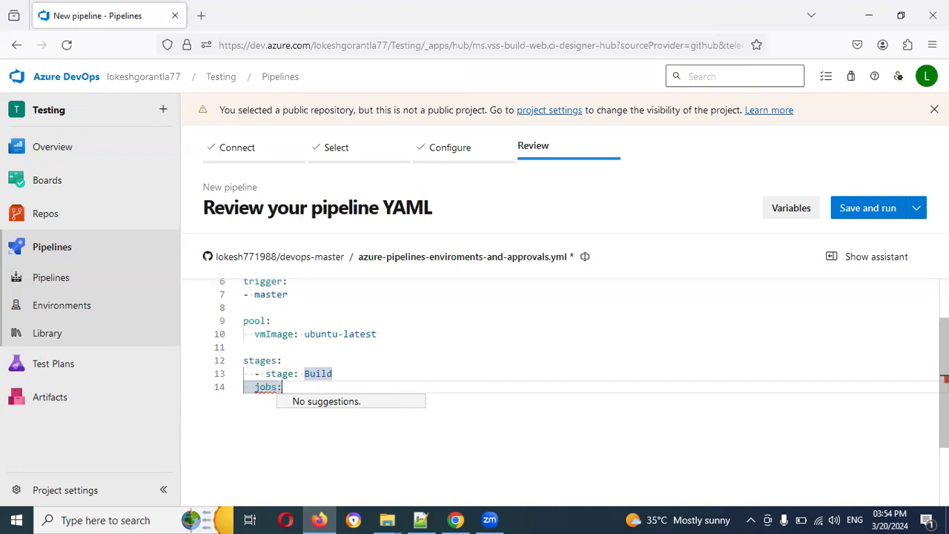
pyautogui.press('Return')
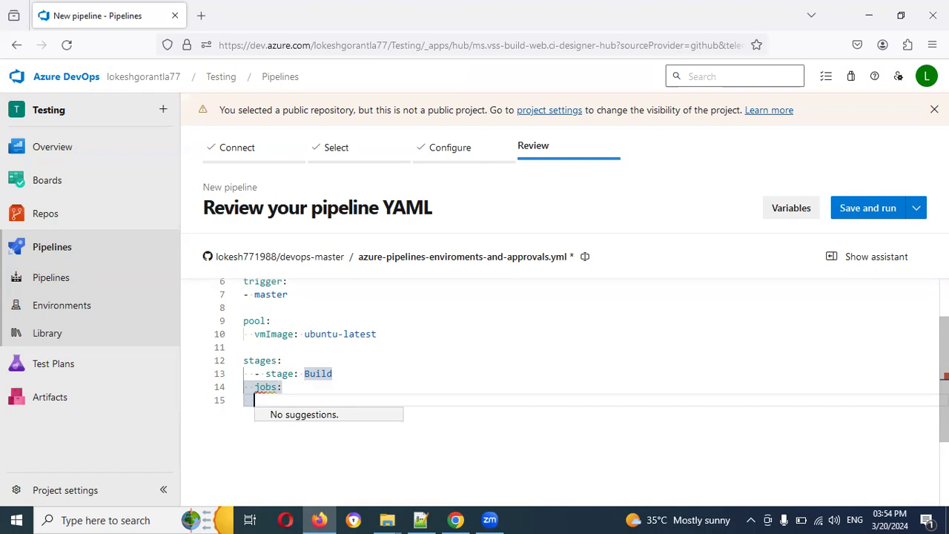
pyautogui.write('- j')
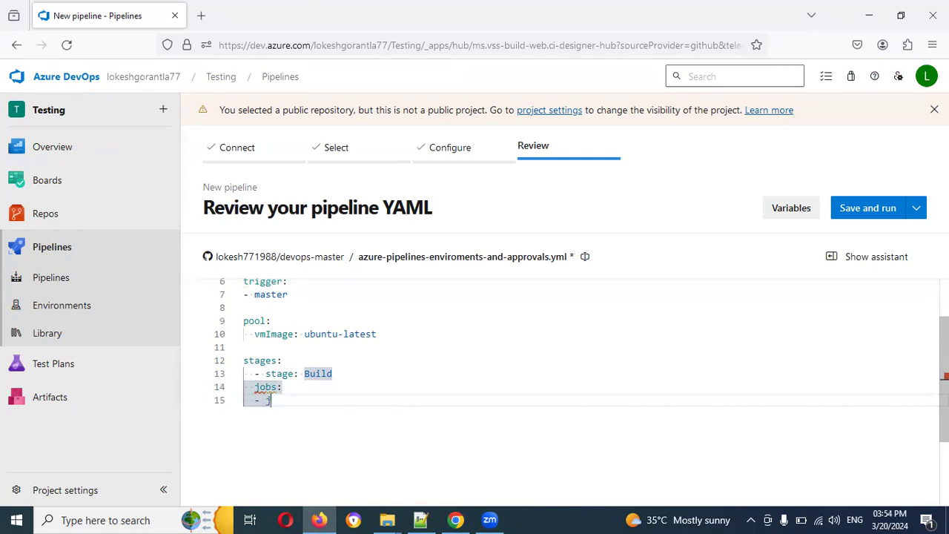
pyautogui.write('ob:')
# - Indent the jobs and job lines to nest them in the Build stage, and name the job BuildJob
pyautogui.press('Up')
pyautogui.press('Left')
pyautogui.press('Left')
pyautogui.press('Left')
pyautogui.press('Left')
pyautogui.press('Left')
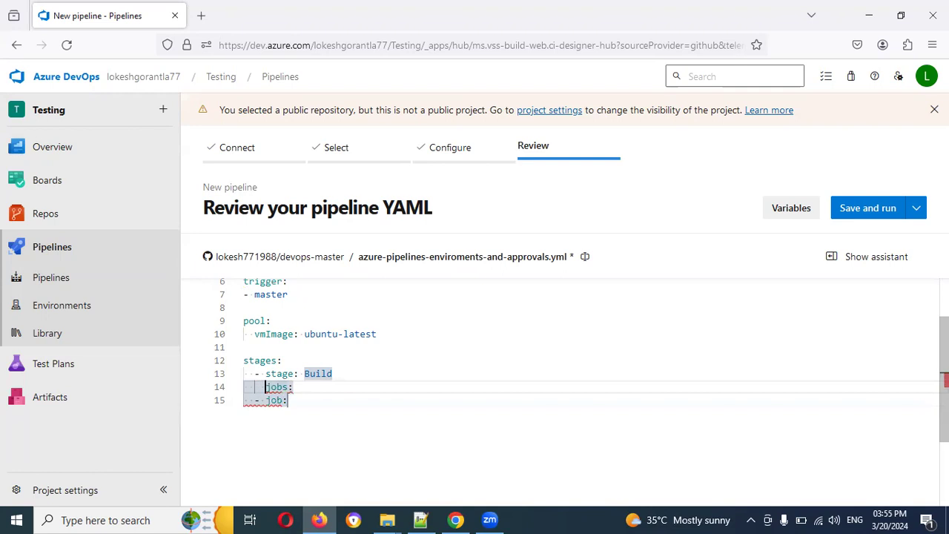
pyautogui.press('Left')
pyautogui.press('Left')
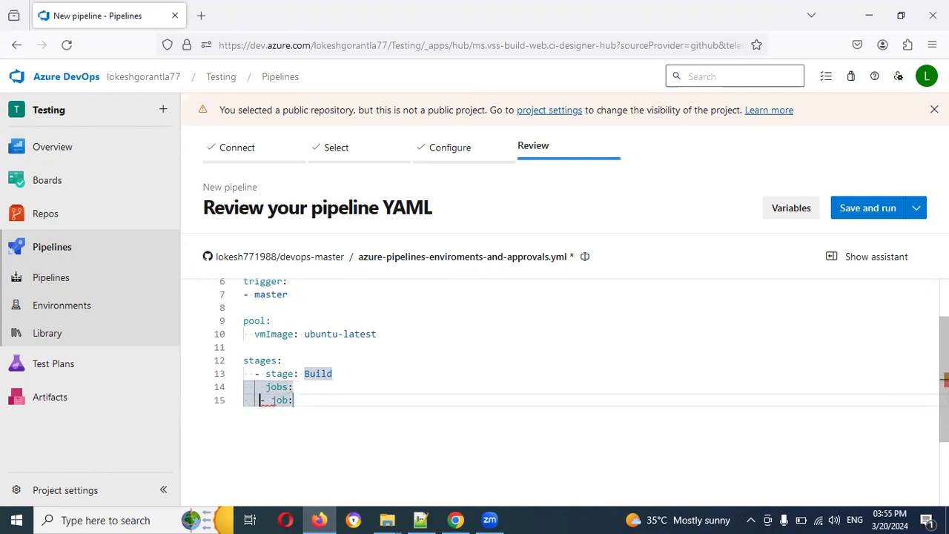
pyautogui.press('Right')
pyautogui.press('Right')
pyautogui.press('Right')
pyautogui.press('Right')
pyautogui.press('Right')
pyautogui.write('BuildJob')
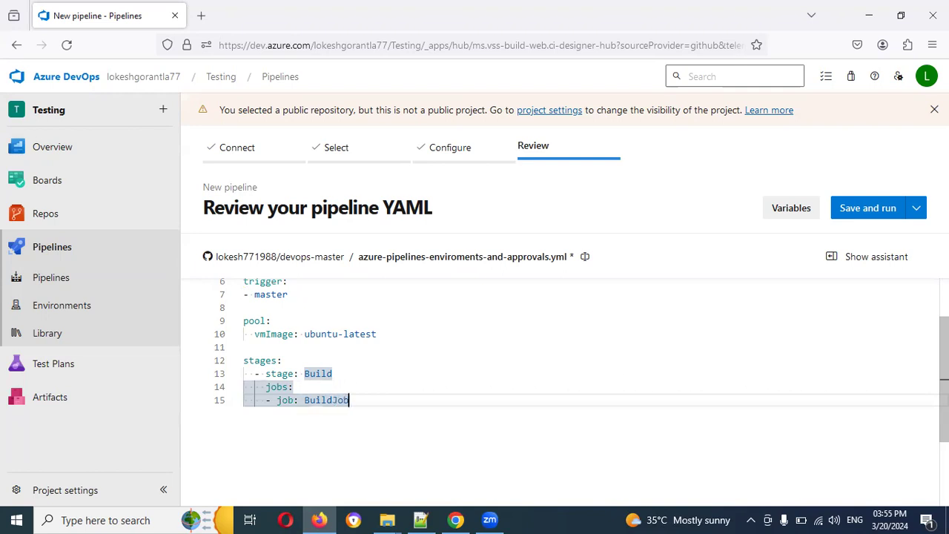
# - Add a "steps:" line to BuildJob, aligned with the job's properties, and start a list entry on the line below
pyautogui.press('Return')
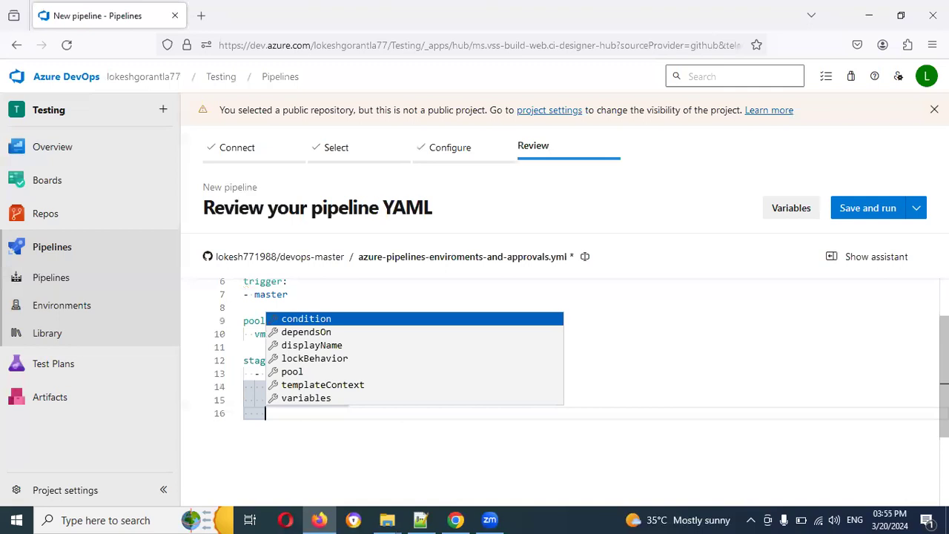
pyautogui.write('s')
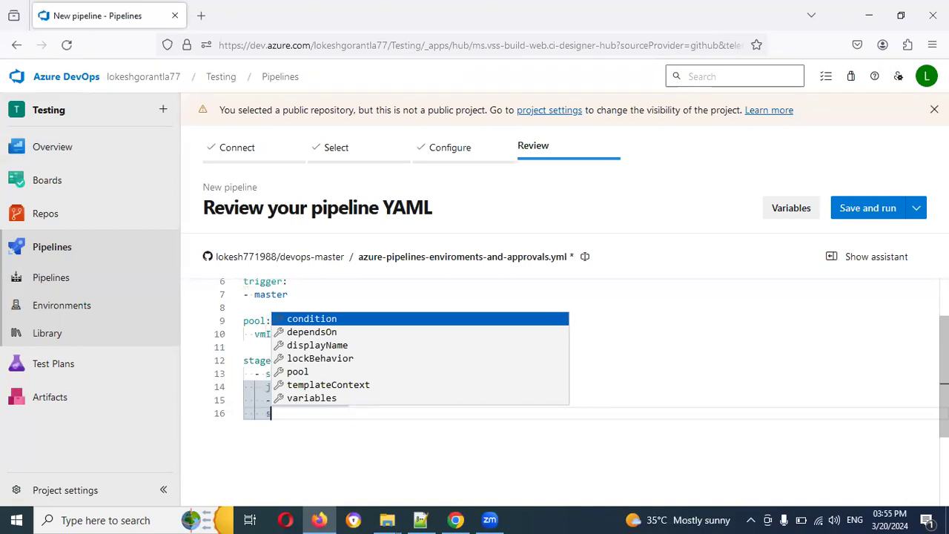
pyautogui.write('te')
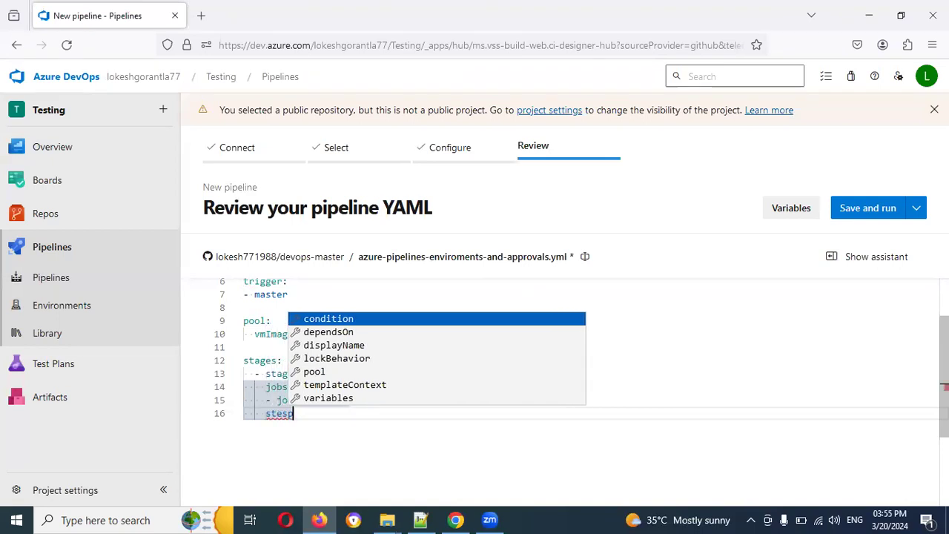
pyautogui.write('ps:')
pyautogui.press('Return')
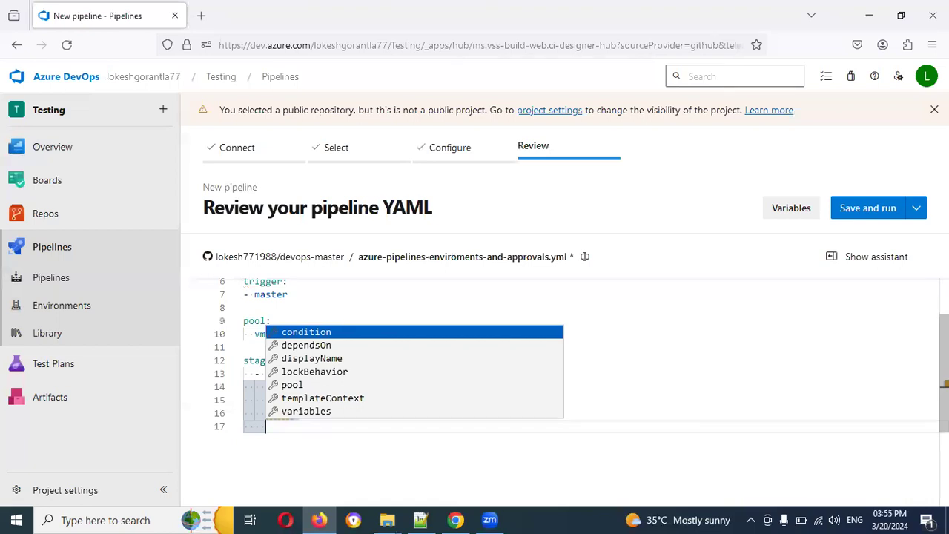
pyautogui.write('-')
pyautogui.press('Up')
pyautogui.press('Left')
pyautogui.press('Down')
pyautogui.press('Left')
pyautogui.press('Right')
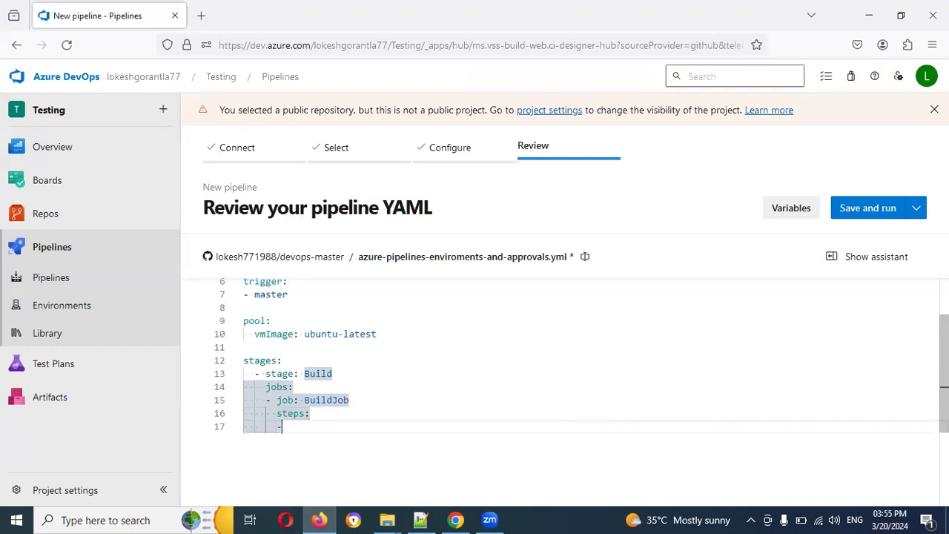
# - Fill the BuildJob step entry with the bash command echo "DO the build"
pyautogui.write('bas')
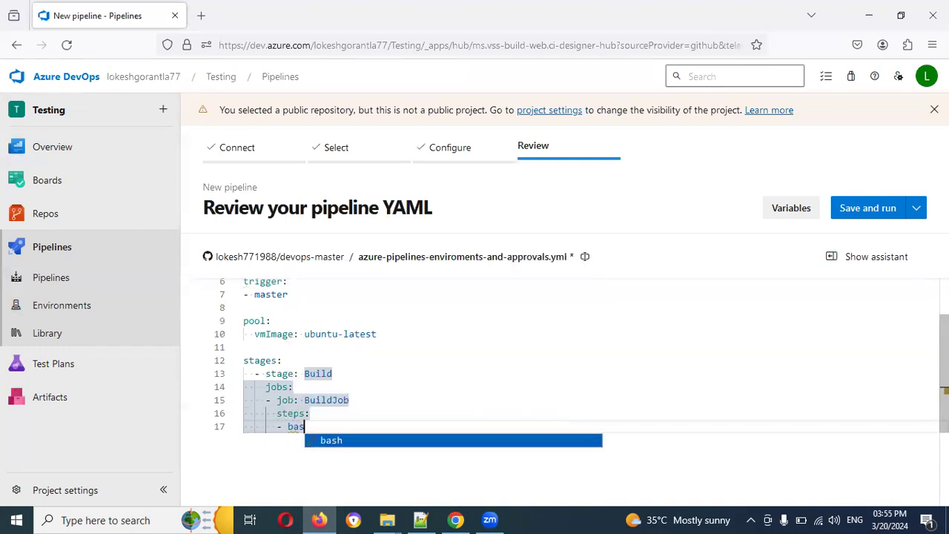
pyautogui.press('Return')
pyautogui.write('echo "')
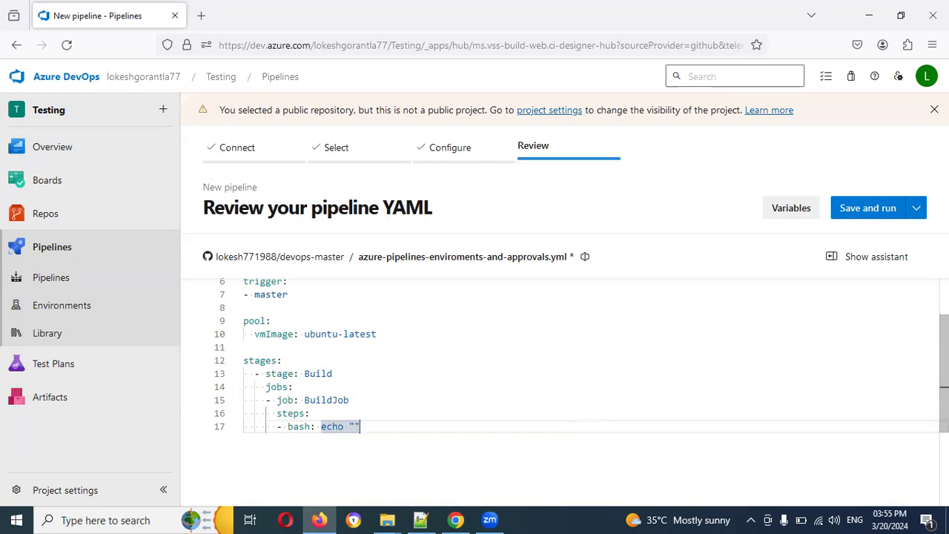
pyautogui.write('DO the ')
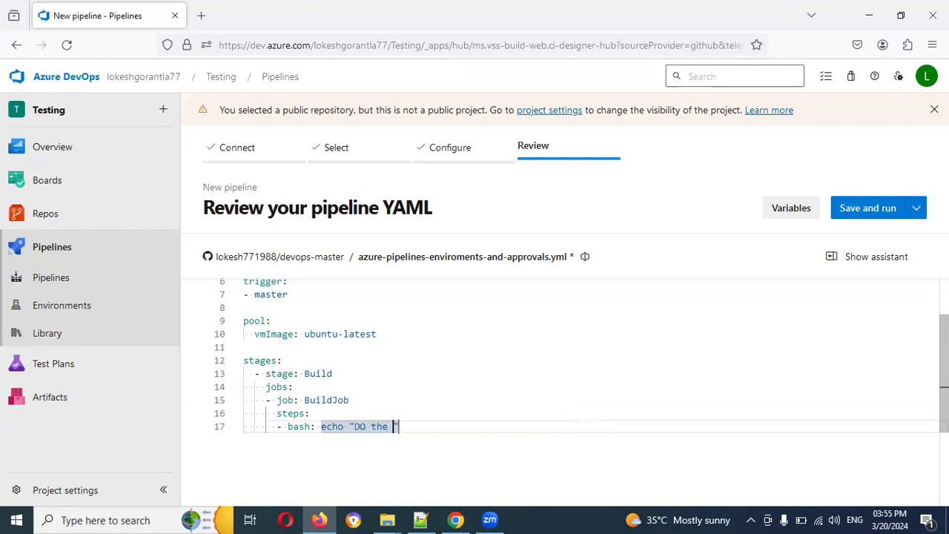
pyautogui.write('build')
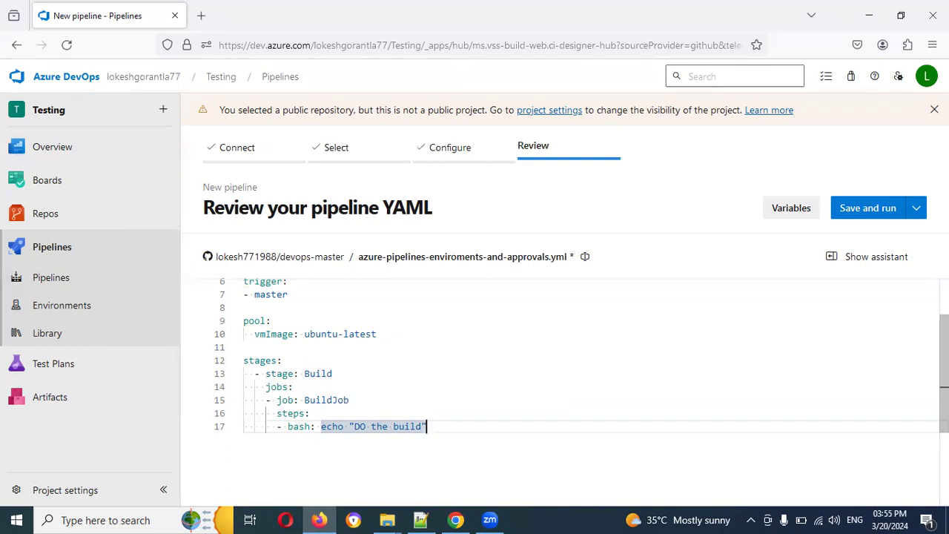
# - Add a second stage named DevDeploy below the Build stage, at the same indentation
pyautogui.press('Return')
pyautogui.hotkey('ctrl', 'space')
pyautogui.press('Escape')
pyautogui.press('BackSpace')
pyautogui.press('BackSpace')
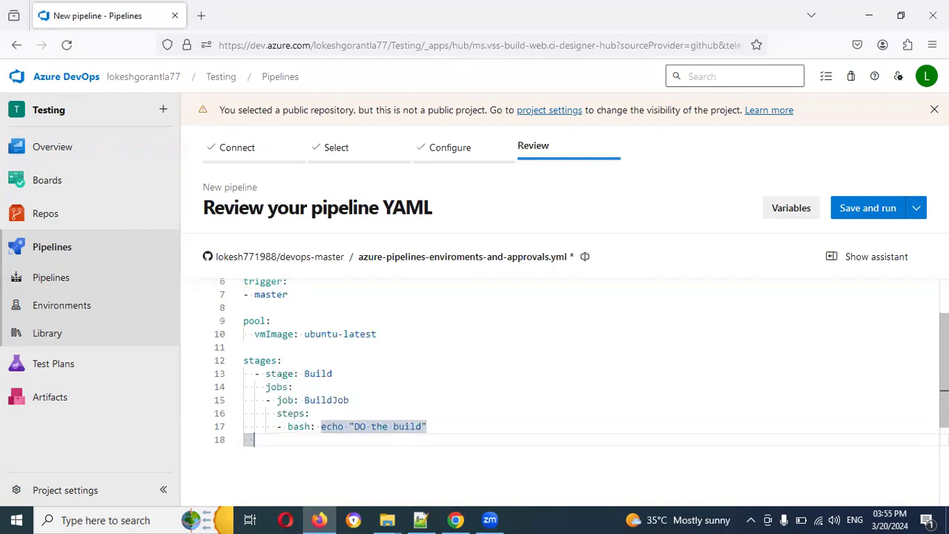
pyautogui.click(420, 520)
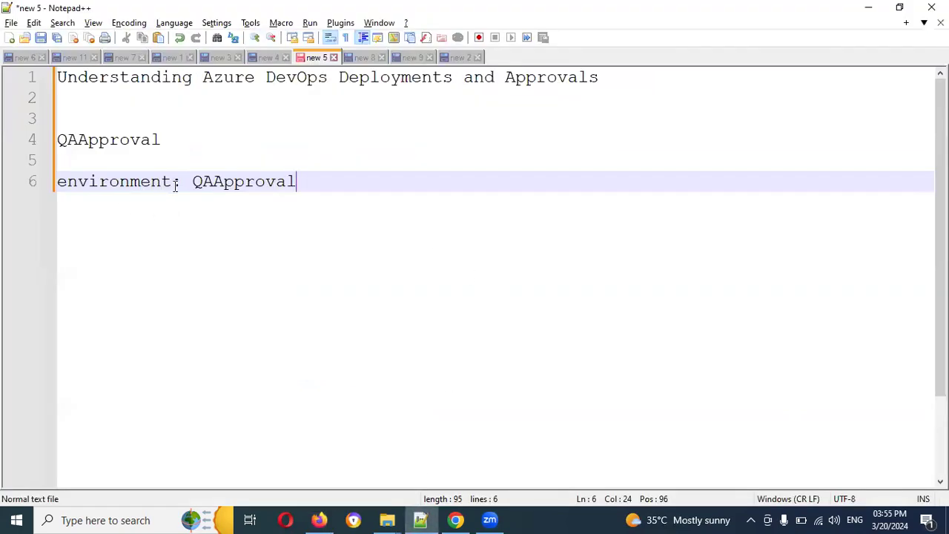
pyautogui.hotkey('alt', 'Tab')
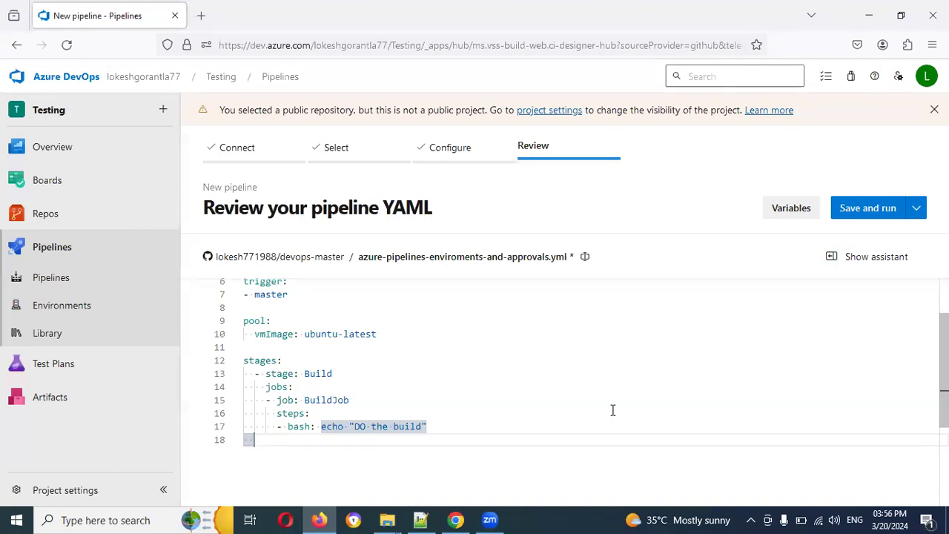
pyautogui.write('- s')
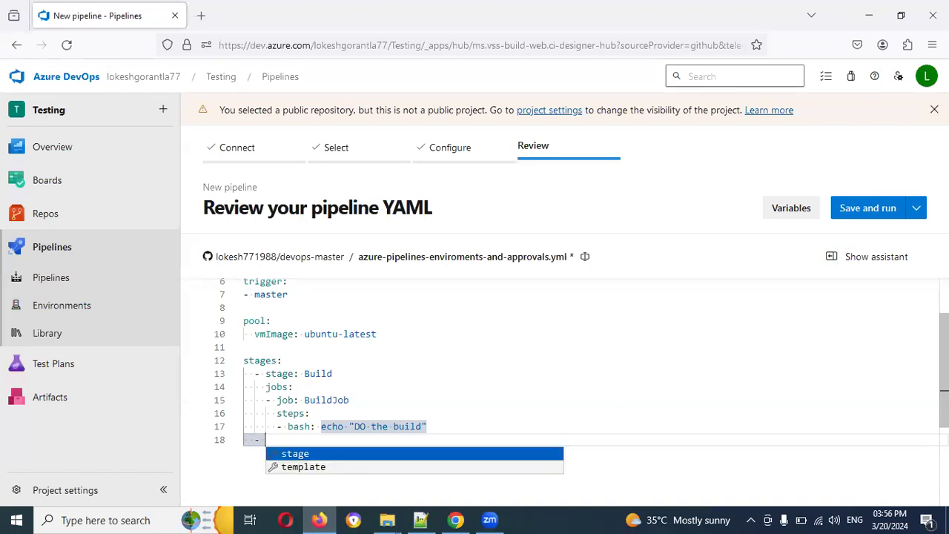
pyautogui.press('Return')
pyautogui.write('DevDeploy')
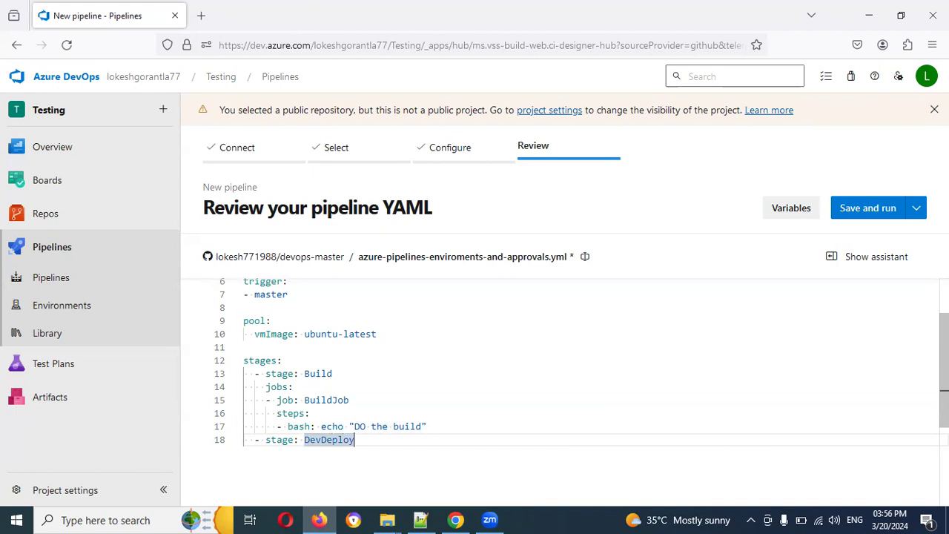
# - Add a "jobs:" line inside the DevDeploy stage
pyautogui.press('Return')
pyautogui.write('jobs:')
pyautogui.press('Return')
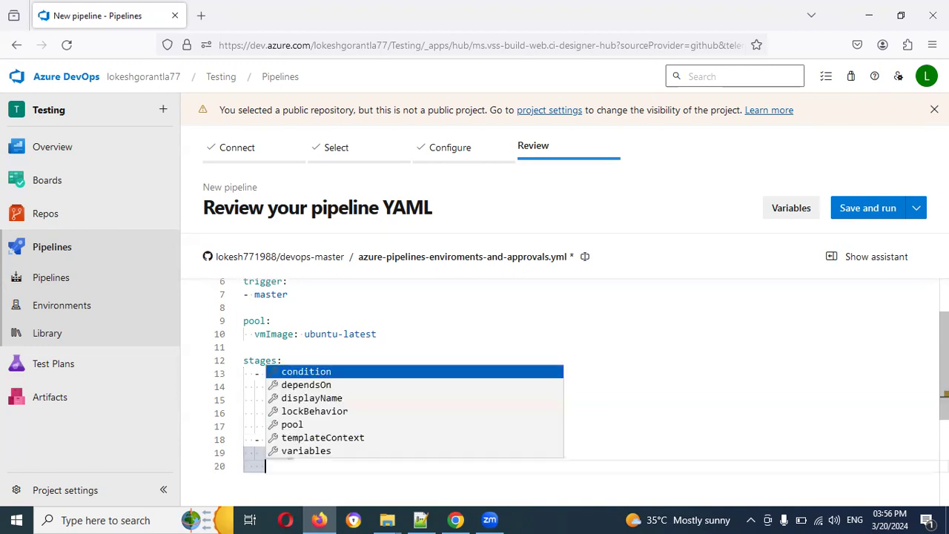
pyautogui.write('-')
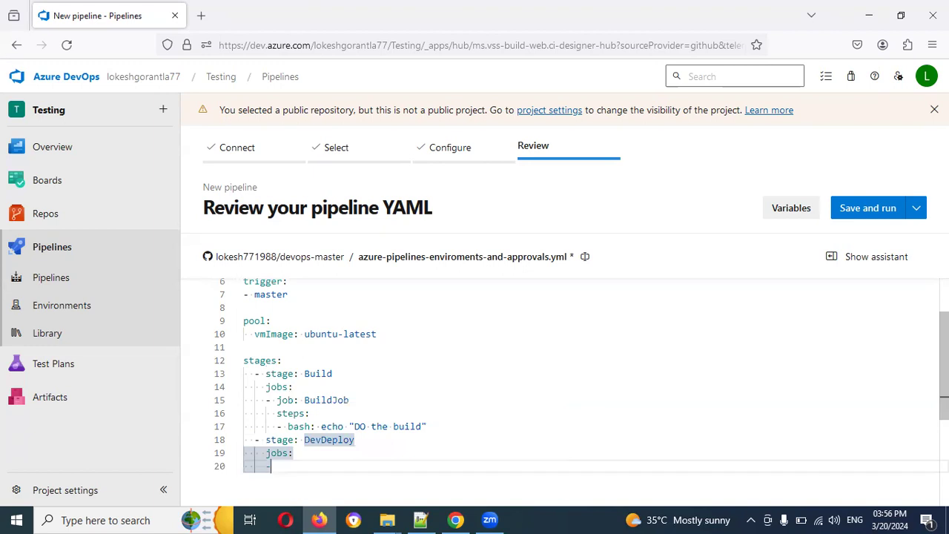
pyautogui.write(' job')
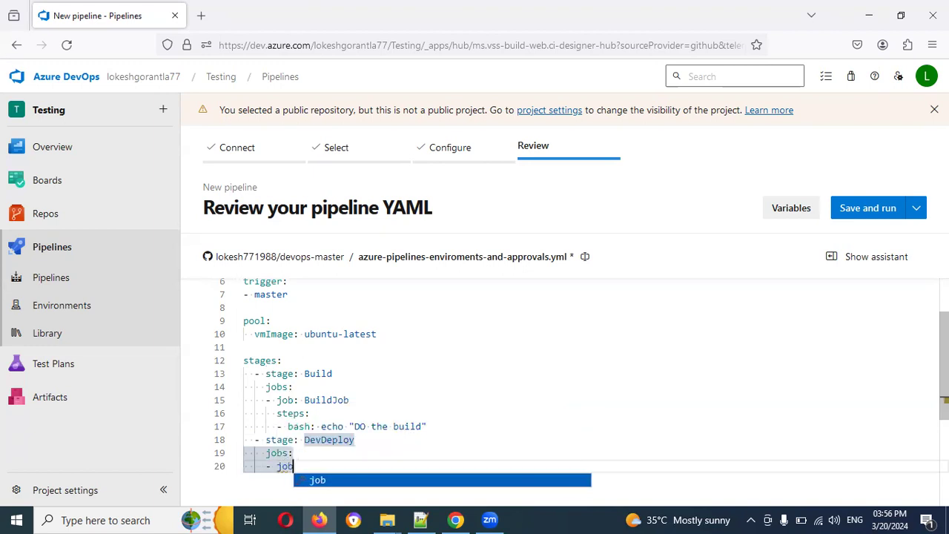
pyautogui.write(':')
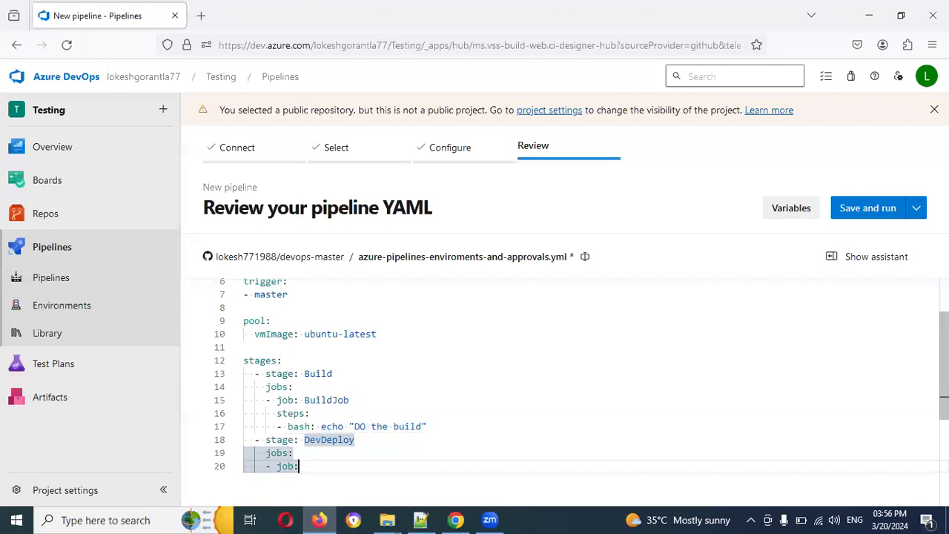
pyautogui.press('BackSpace')
pyautogui.press('BackSpace')
pyautogui.press('BackSpace')
pyautogui.press('BackSpace')
pyautogui.press('BackSpace')
pyautogui.press('BackSpace')
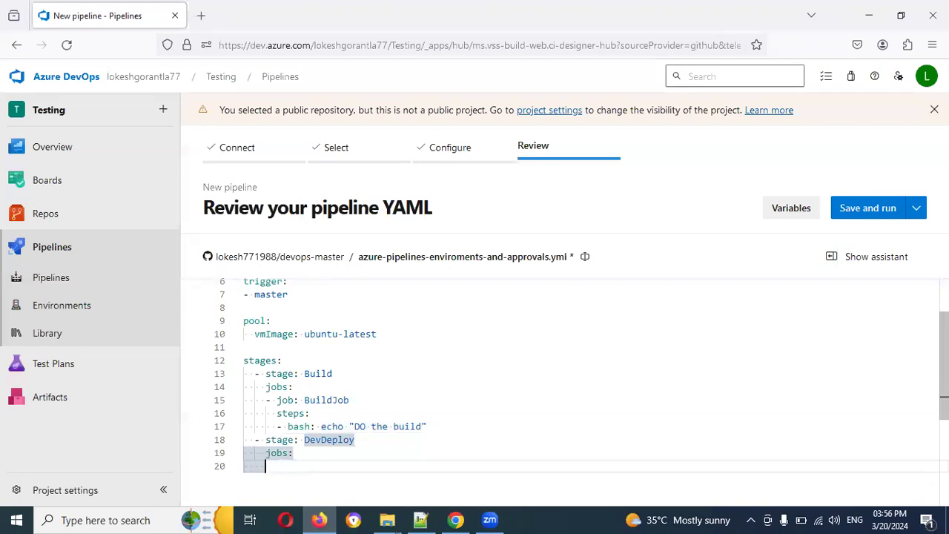
# - Add a deployment entry named DevDeploy under the DevDeploy stage's jobs
pyautogui.write('- de')
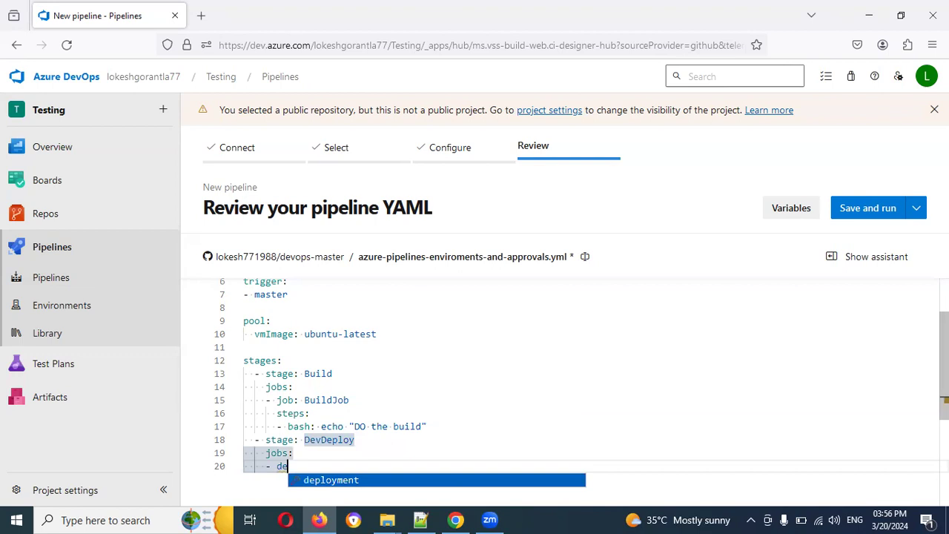
pyautogui.press('Return')
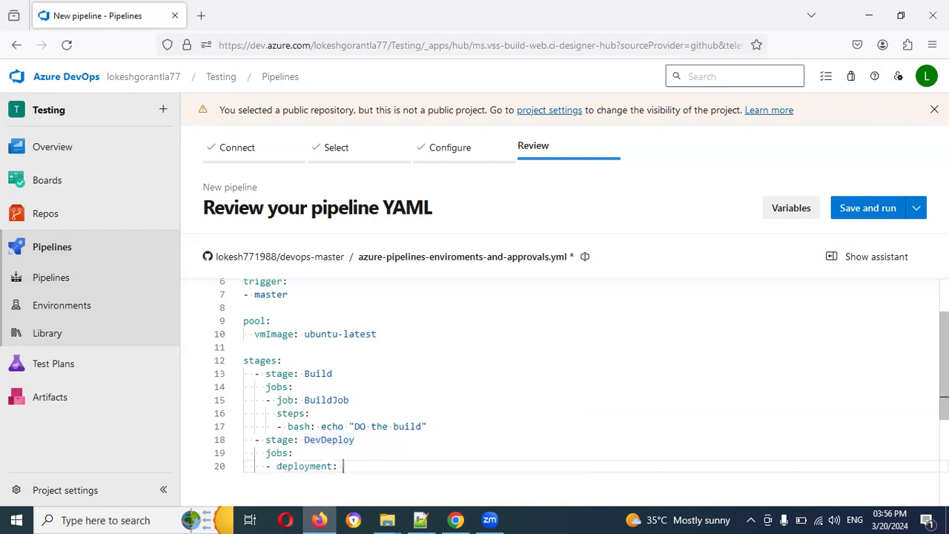
pyautogui.write('DevDeploy')
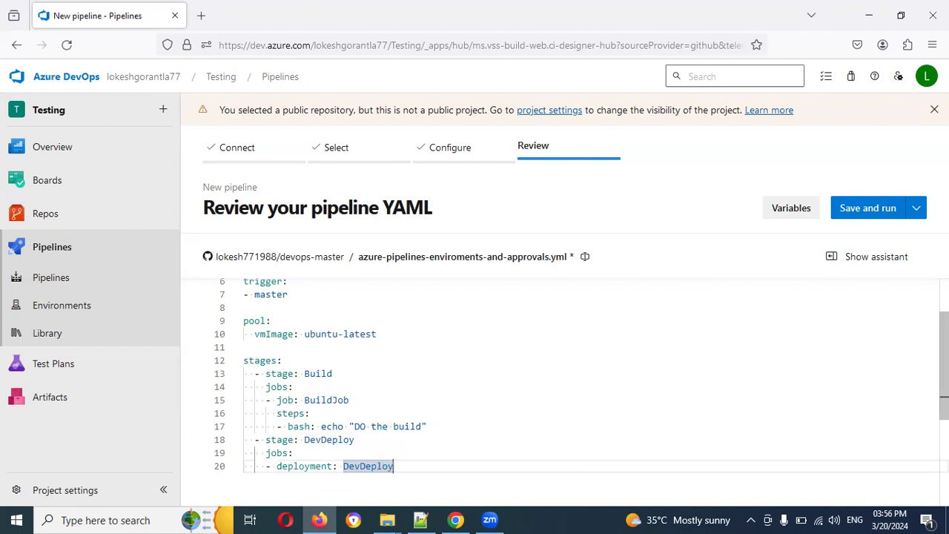
# - Copy the line "environment: QAApproval" from the Notepad++ notes and paste it below the deployment line in the pipeline YAML
pyautogui.press('Return')
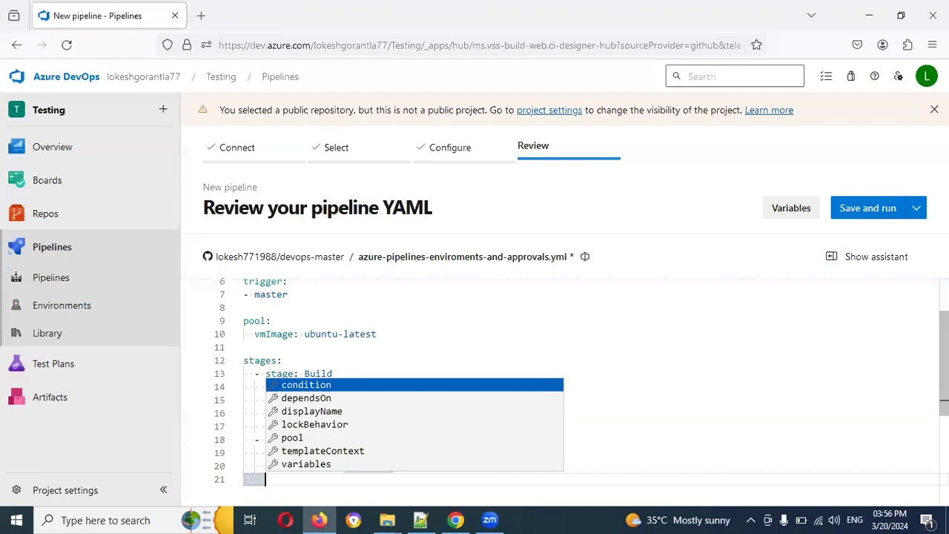
pyautogui.hotkey('alt', 'Tab')
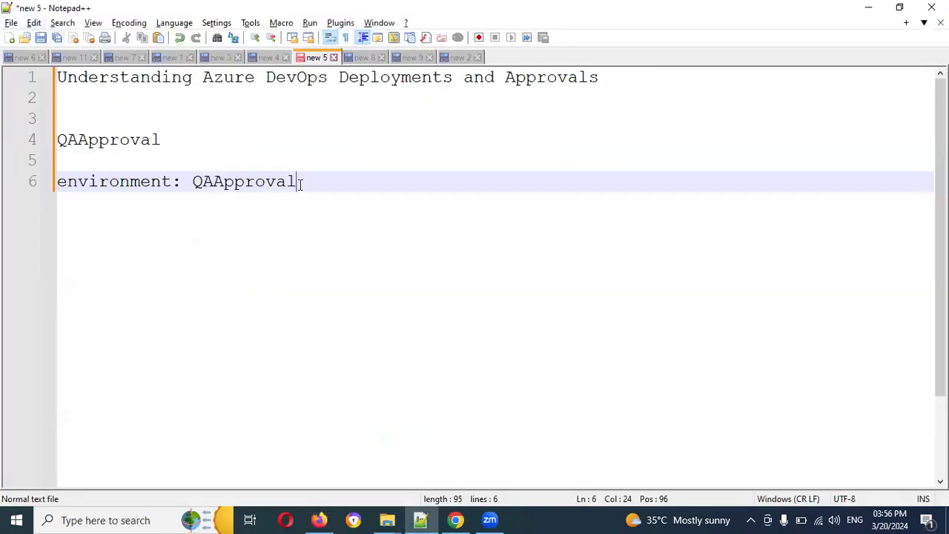
pyautogui.hotkey('shift', 'Home')
pyautogui.hotkey('ctrl', 'c')
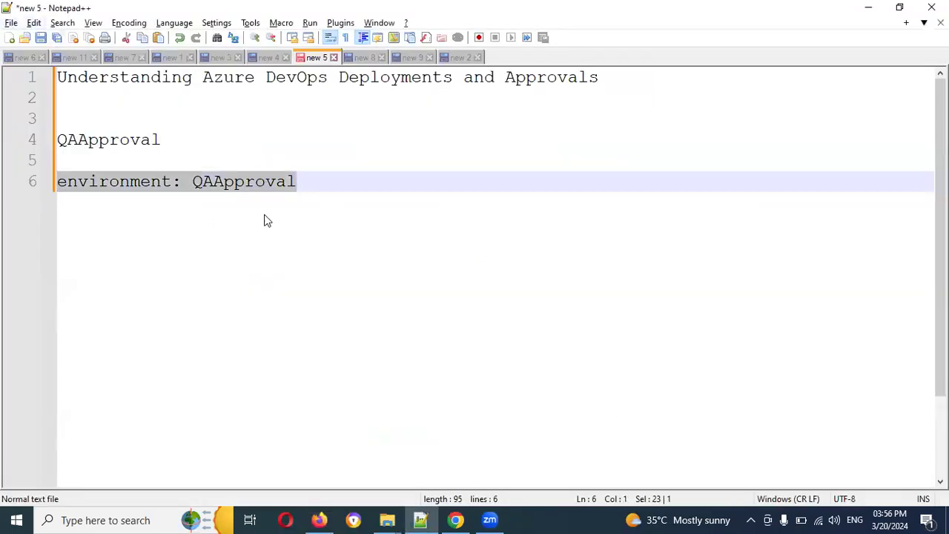
pyautogui.hotkey('alt', 'Tab')
pyautogui.hotkey('ctrl', 'v')
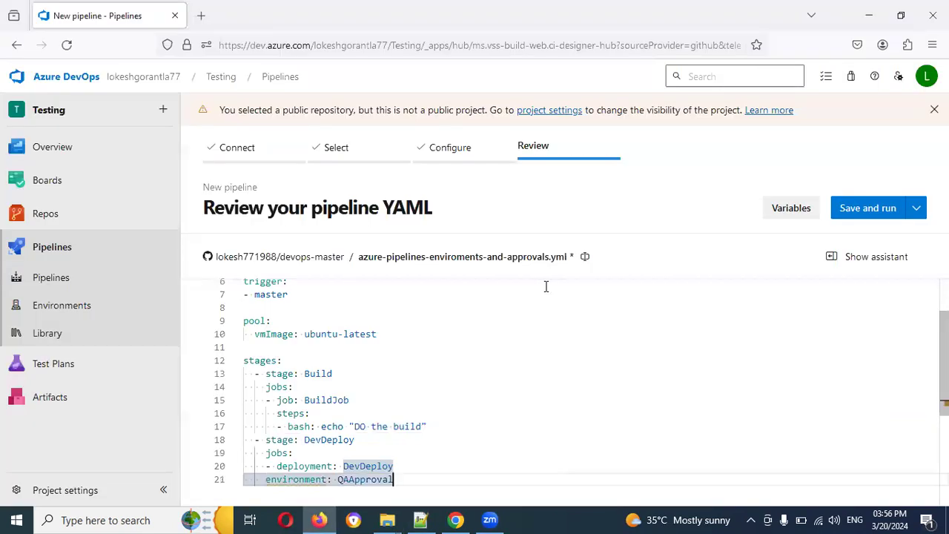
# - Indent the environment line so it aligns with the deployment key in the DevDeploy job
pyautogui.press('Left')
pyautogui.press('Left')
pyautogui.press('Left')
pyautogui.press('Left')
pyautogui.press('Left')
pyautogui.press('Left')
pyautogui.press('Left')
pyautogui.press('Left')
pyautogui.press('Left')
pyautogui.press('Left')
pyautogui.press('Left')
pyautogui.press('Left')
pyautogui.press('Left')
pyautogui.press('Left')
pyautogui.press('Left')
pyautogui.press('Left')
pyautogui.press('Left')
pyautogui.press('Left')
pyautogui.press('Left')
pyautogui.press('Left')
pyautogui.press('Left')
pyautogui.press('Left')
pyautogui.press('Left')
pyautogui.press('BackSpace')
pyautogui.write('-')
pyautogui.press('BackSpace')
pyautogui.press('BackSpace')
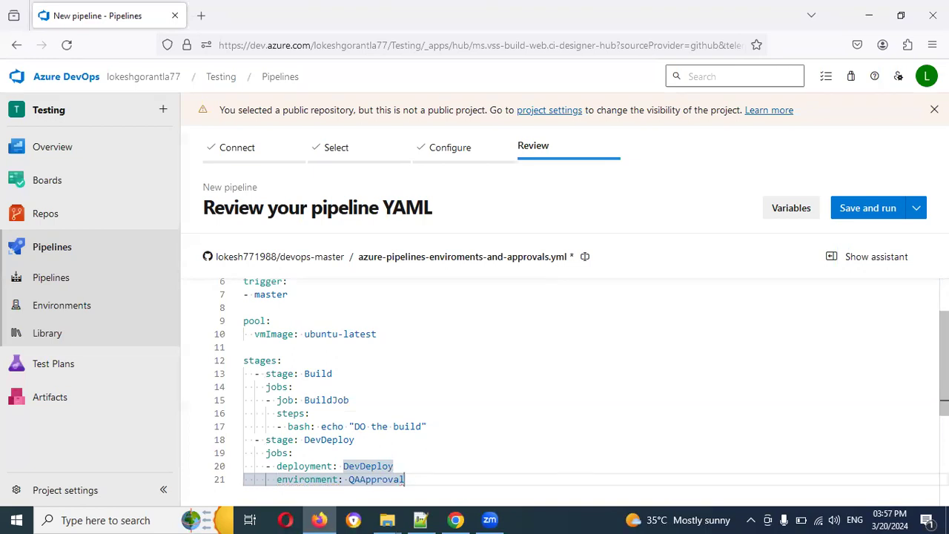
# - Add a "strategy:" line below the environment line, at the same indentation
pyautogui.click(405, 479)
pyautogui.press('Return')
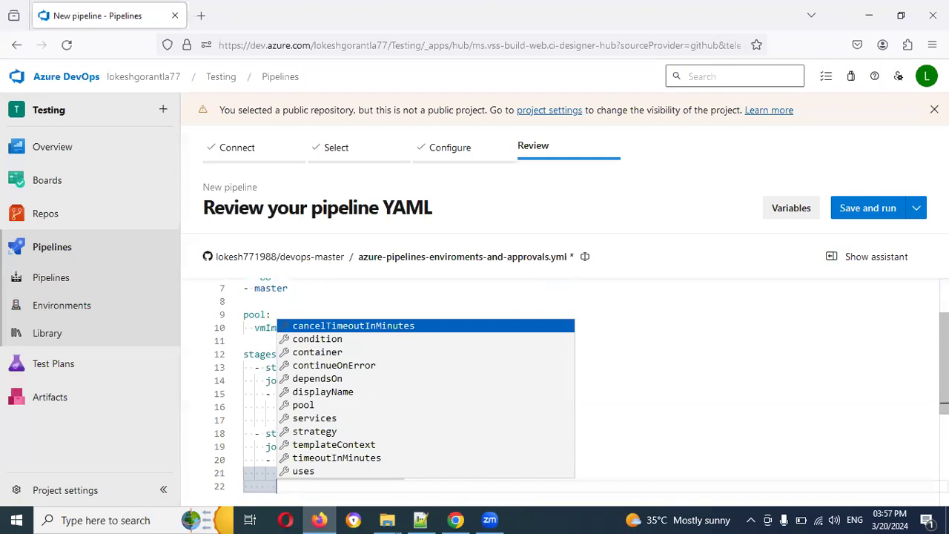
pyautogui.press('BackSpace')
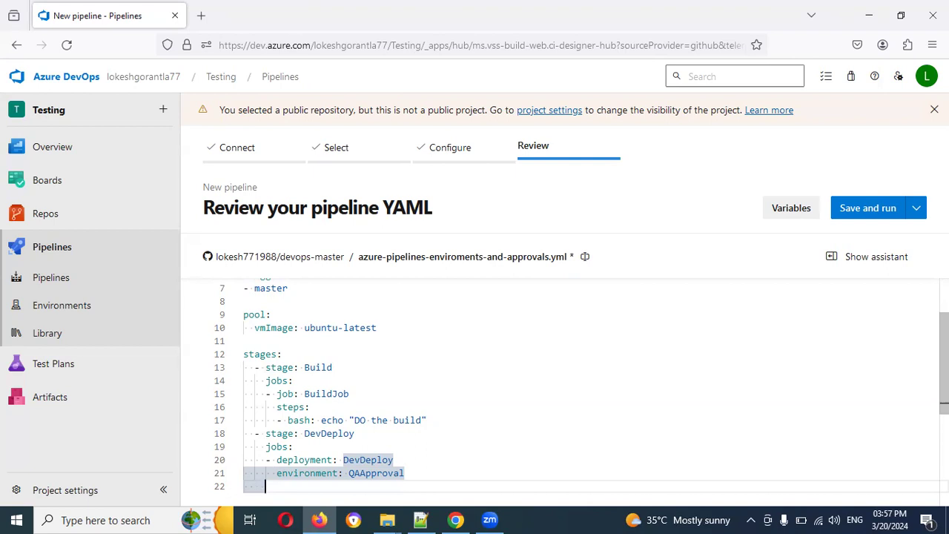
pyautogui.write('stra')
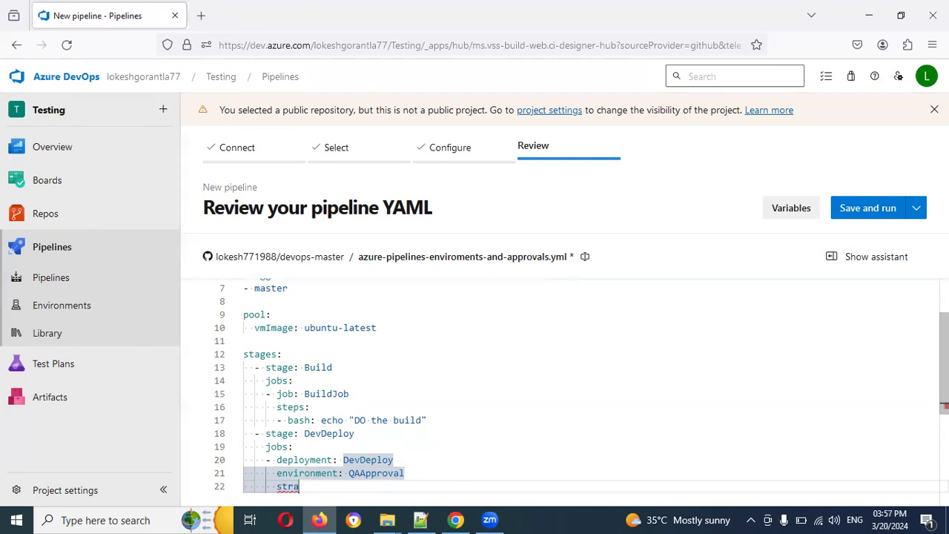
pyautogui.write('tegy:')
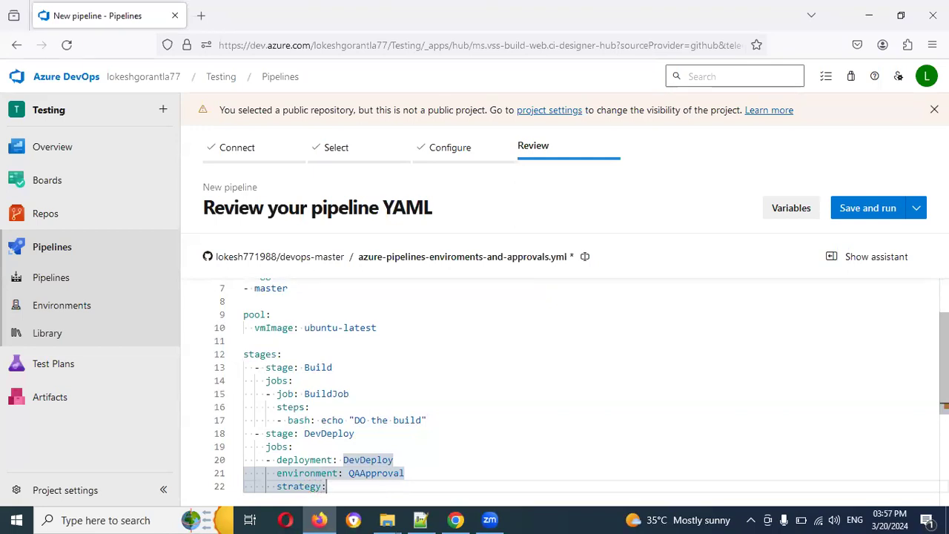
# - Add a runOnce key nested under strategy, with a "deploy:" key nested beneath it
pyautogui.press('Return')
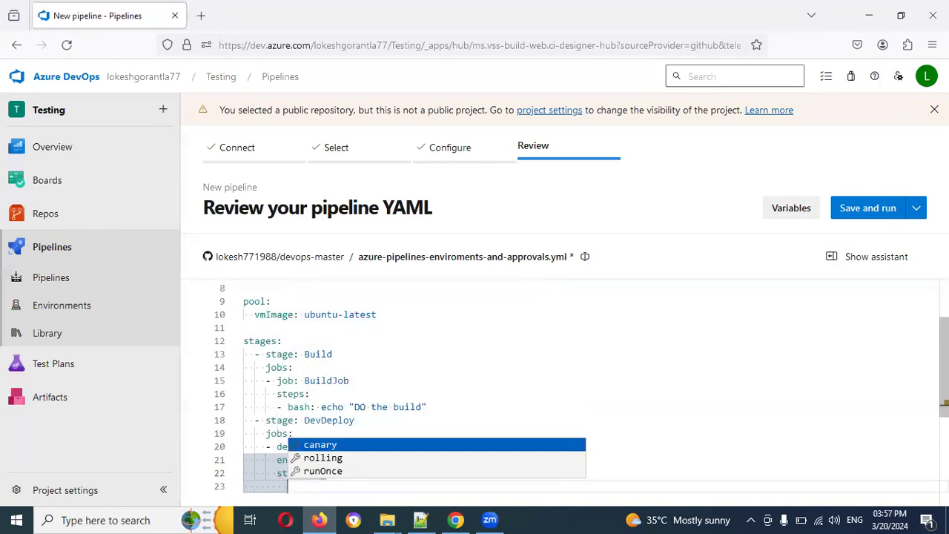
pyautogui.press('Down')
pyautogui.press('Down')
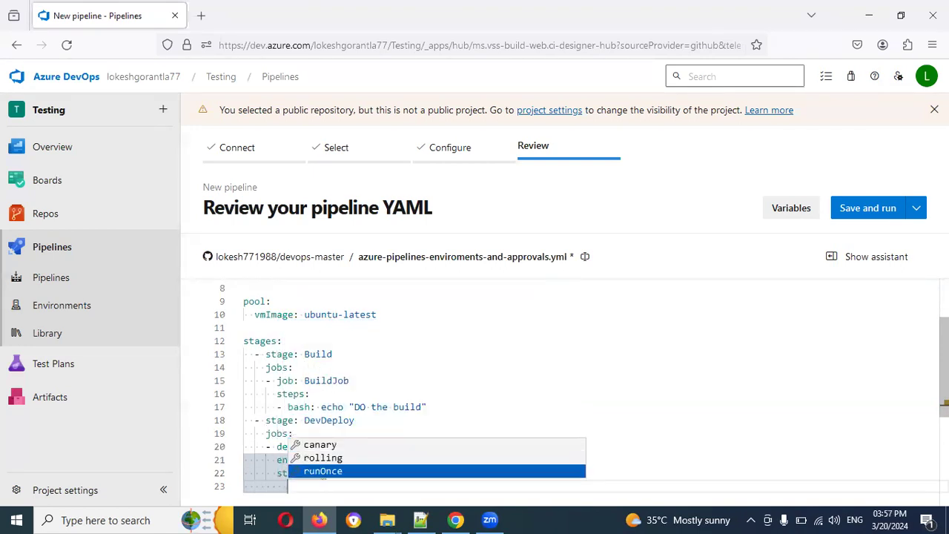
pyautogui.press('Return')
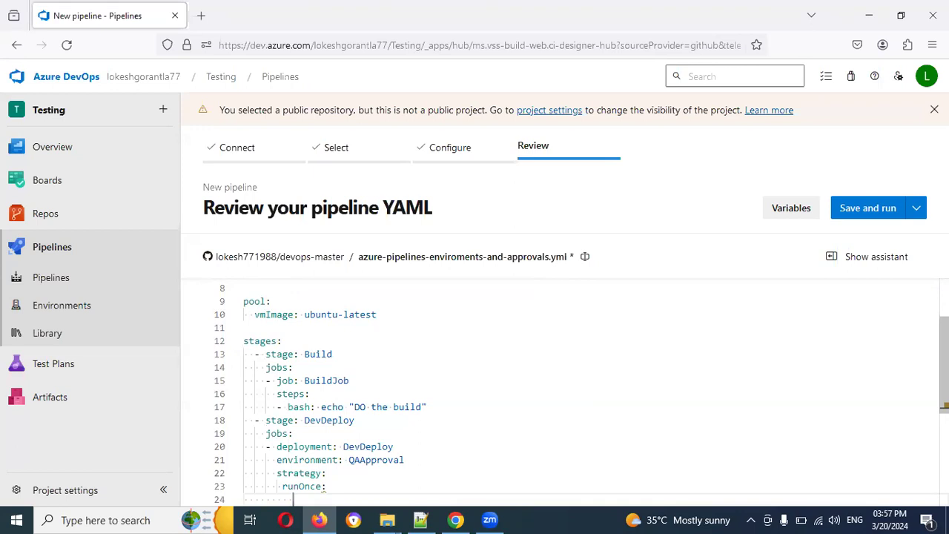
pyautogui.write('deploy')
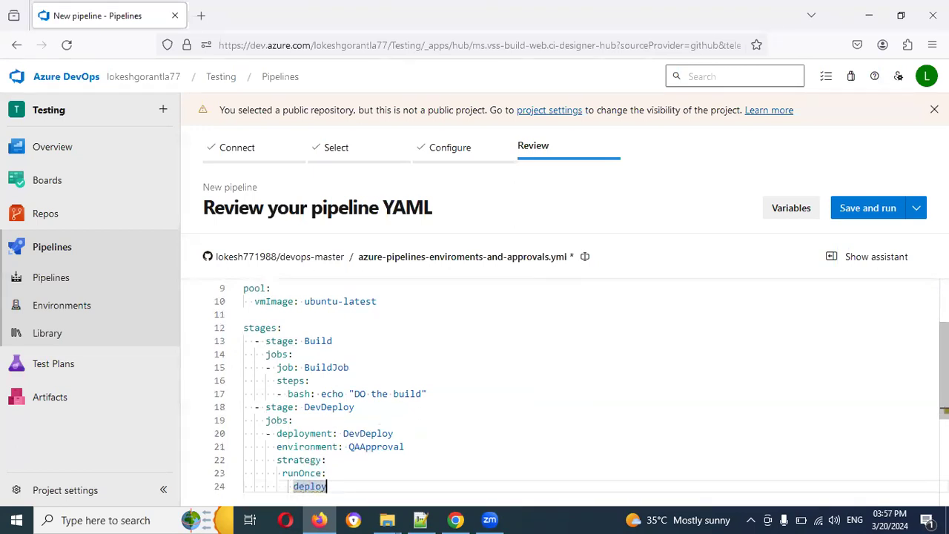
pyautogui.write(':')
# - Add a steps list under deploy containing the entry "script: echo deploy to Dev"
pyautogui.press('Return')
pyautogui.press('Tab')
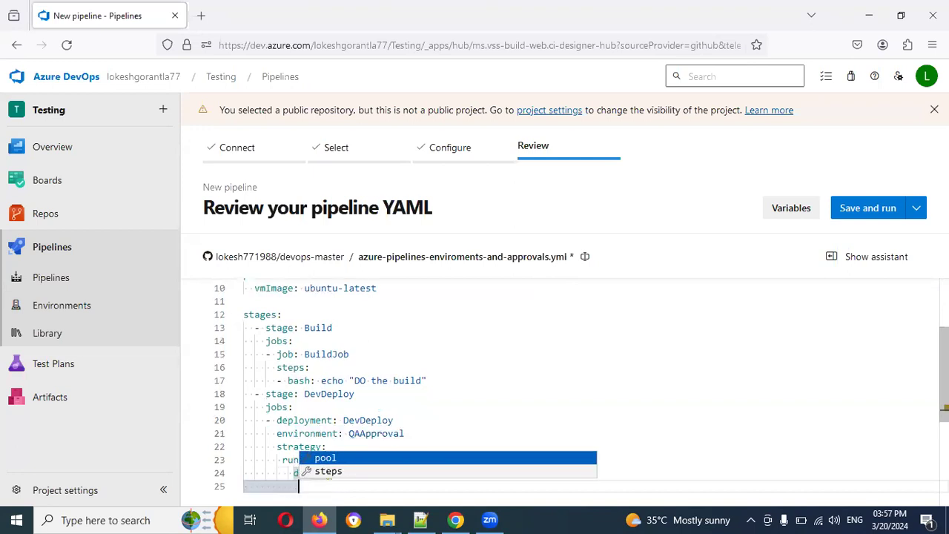
pyautogui.press('Down')
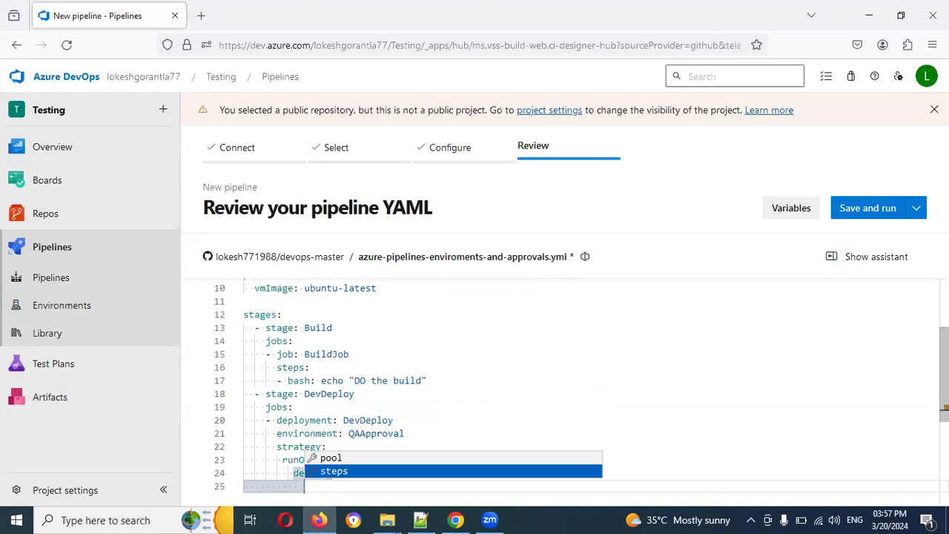
pyautogui.press('Return')
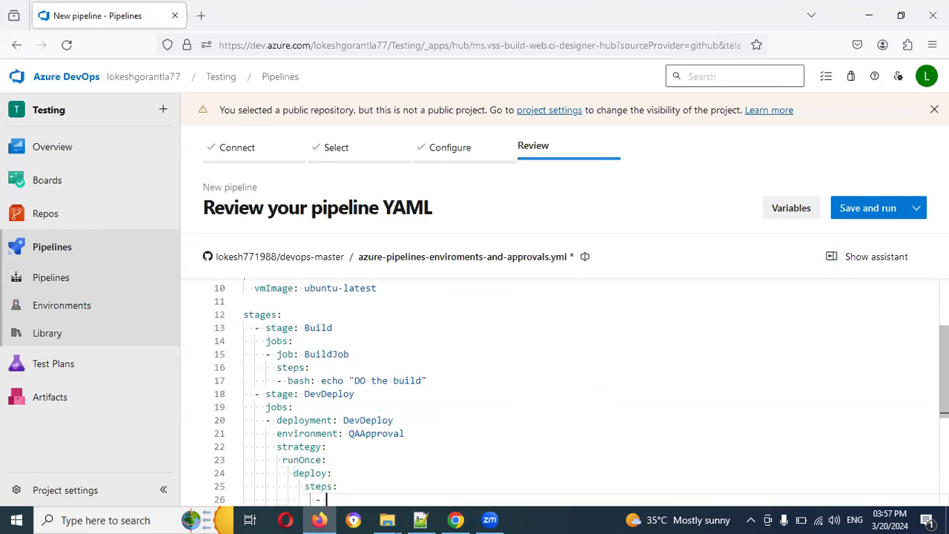
pyautogui.write('script')
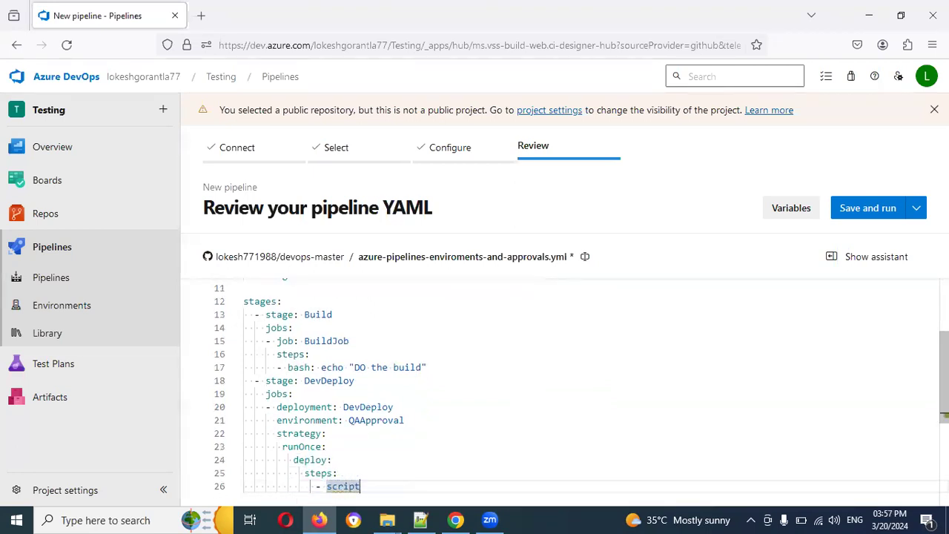
pyautogui.write(': echo deploy')
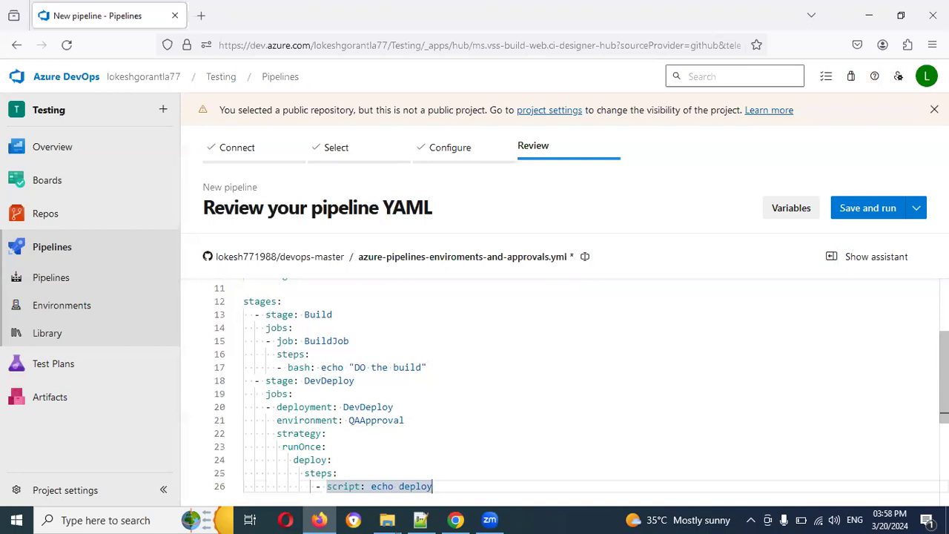
pyautogui.write(' to Dev')
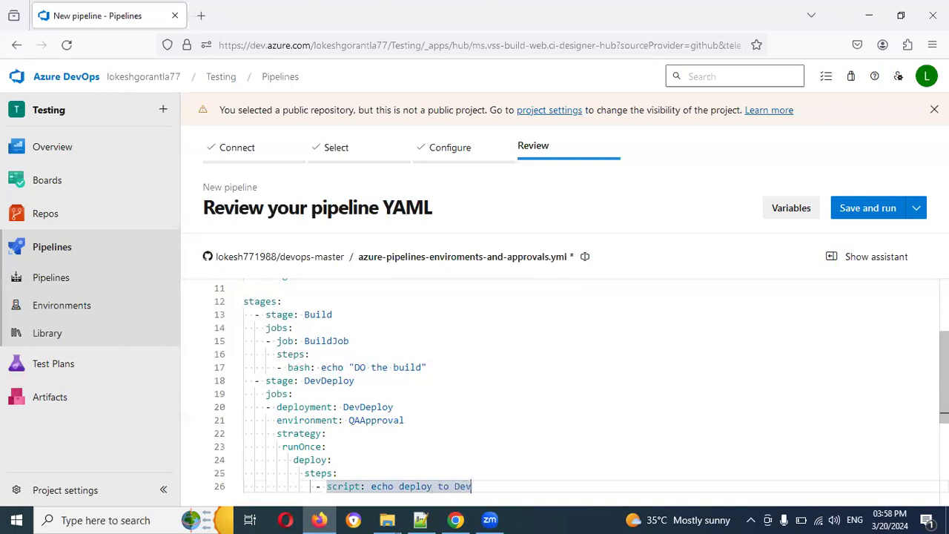
# - Rename the DevDeploy stage to QADeploy in the pipeline YAML
pyautogui.scroll(-1, 326, 355)
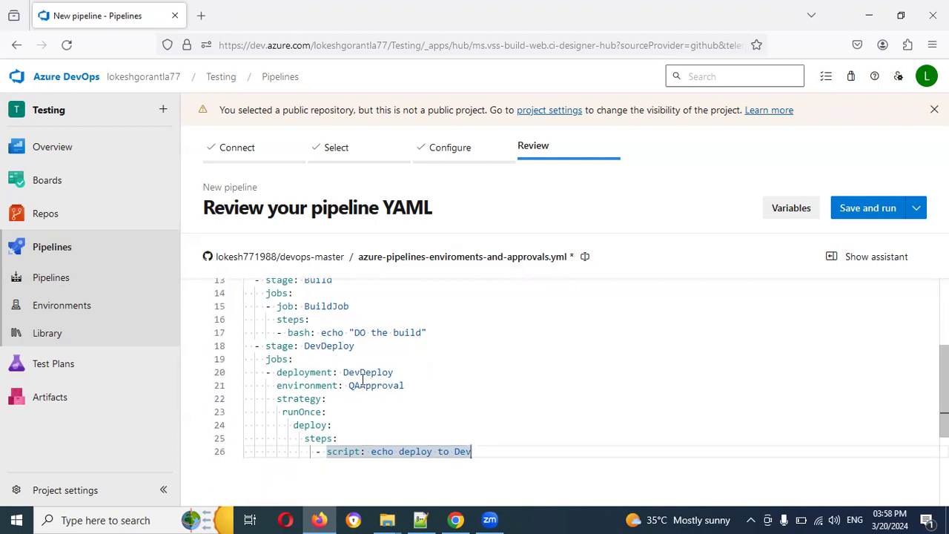
pyautogui.click(320, 345)
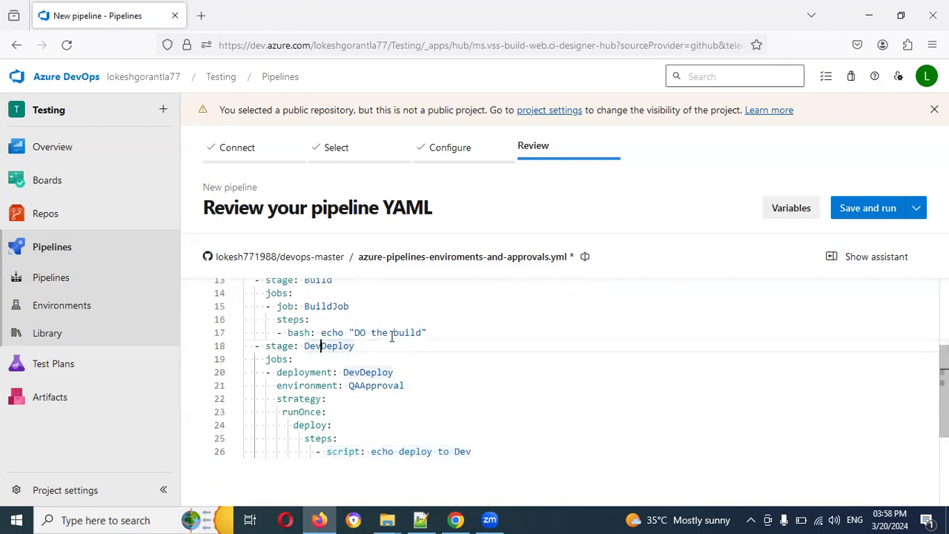
pyautogui.press('BackSpace')
pyautogui.press('BackSpace')
pyautogui.press('BackSpace')
pyautogui.write('QA')
# - Rename the deployment entry under the QADeploy stage's jobs to QADeploy
pyautogui.press('Down')
pyautogui.press('Down')
pyautogui.press('Right')
pyautogui.press('Right')
pyautogui.press('Right')
pyautogui.press('Right')
pyautogui.press('Right')
pyautogui.press('Right')
pyautogui.press('Right')
pyautogui.press('Right')
pyautogui.press('BackSpace')
pyautogui.press('BackSpace')
pyautogui.press('BackSpace')
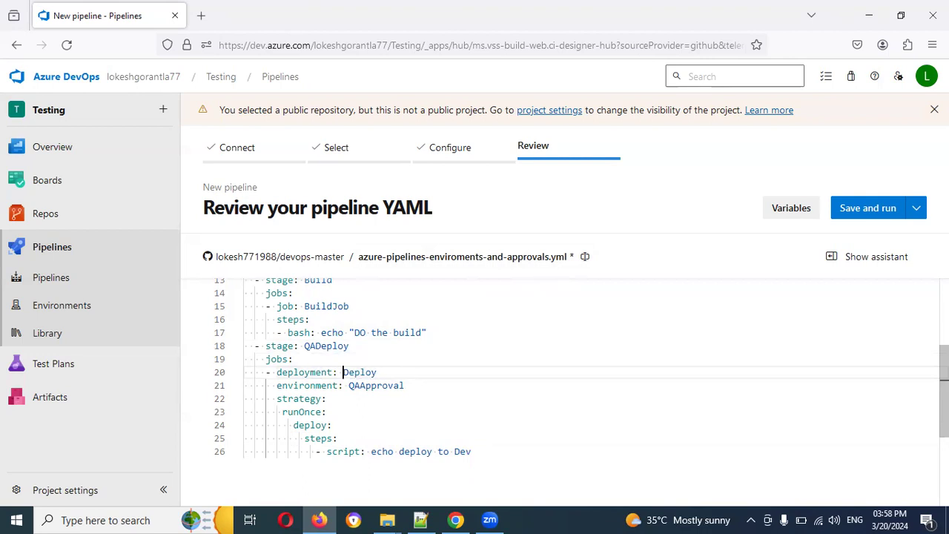
pyautogui.write('QA')
# - Change the script line's echo text to "deploy to QA"
pyautogui.doubleClick(468, 451)
pyautogui.write('QA')
pyautogui.click(512, 440)
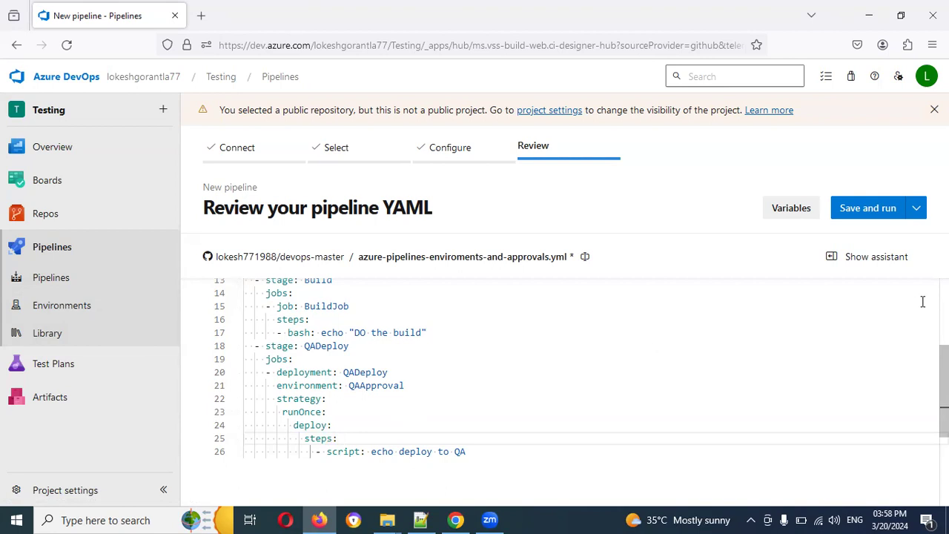
# - Save the pipeline YAML with the default commit settings and run the pipeline
pyautogui.click(867, 208)
pyautogui.click(865, 473)
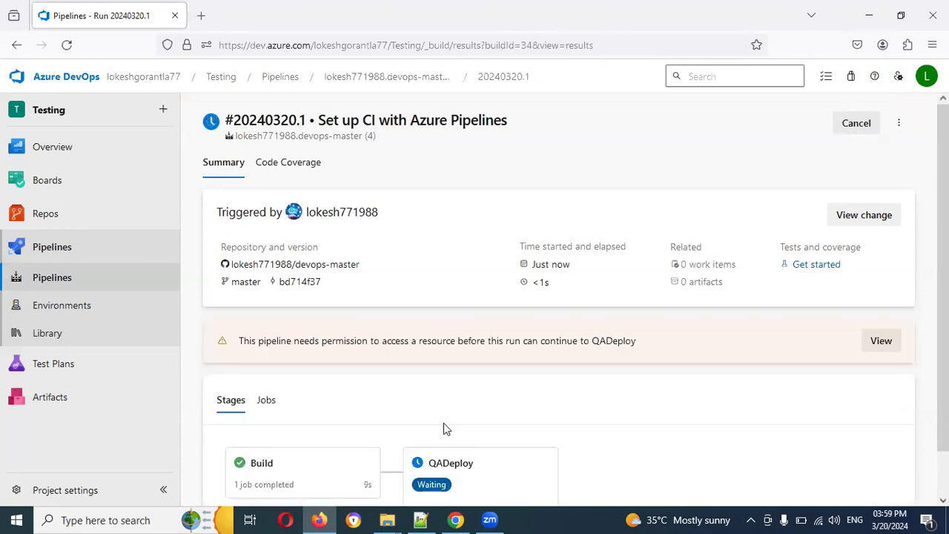
# - Open the waiting QADeploy stage and permit the pipeline to use the QAApproval environment
pyautogui.scroll(-1, 445, 428)
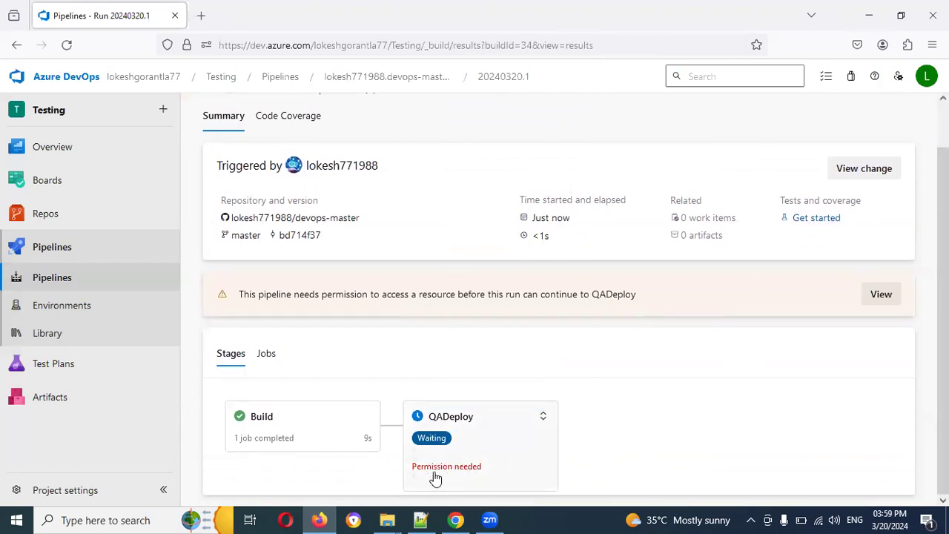
pyautogui.click(437, 446)
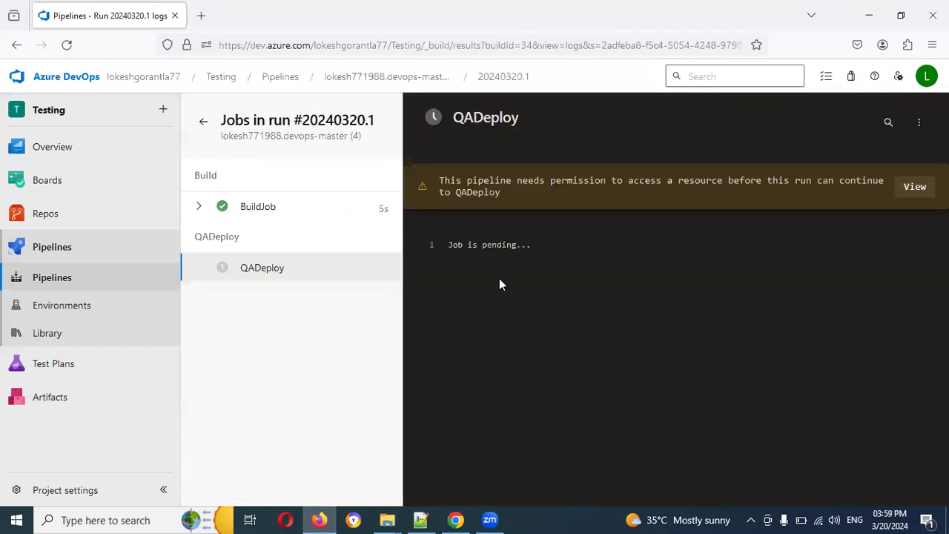
pyautogui.click(914, 188)
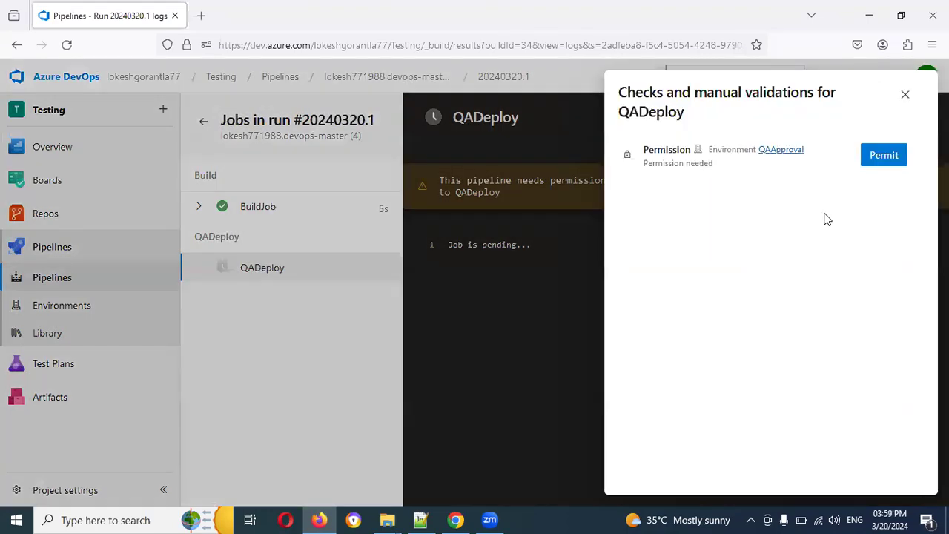
pyautogui.click(882, 164)
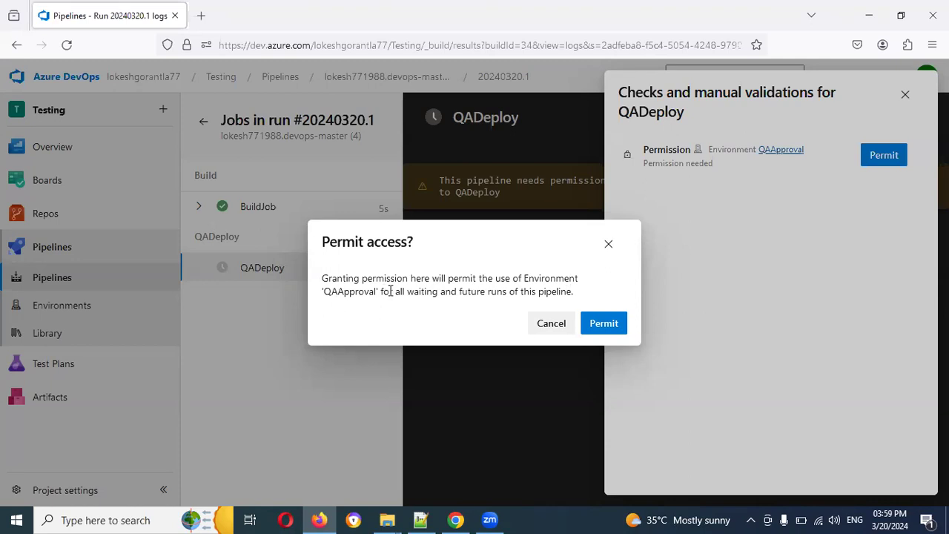
pyautogui.click(597, 324)
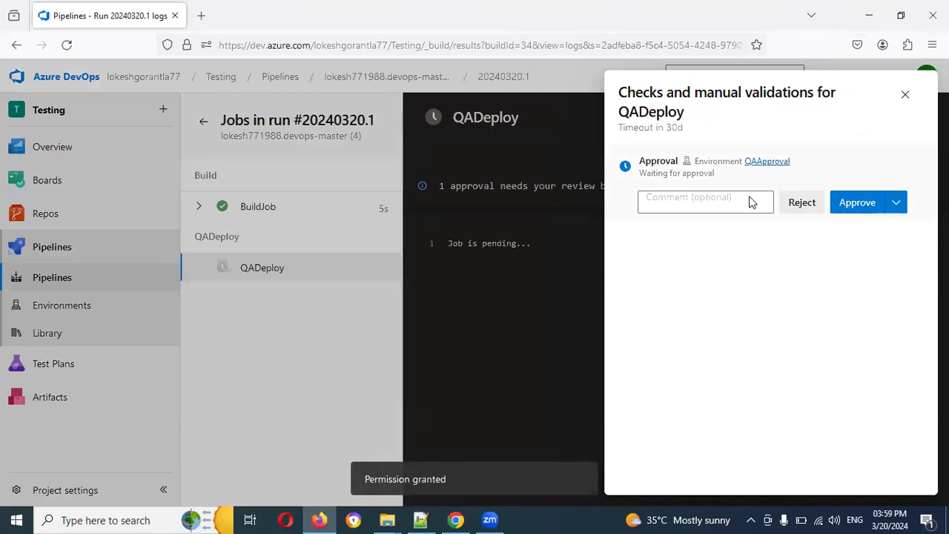
# - Approve the QADeploy check with the comment "approvel" and view the stage's job log from the run summary
pyautogui.click(696, 201)
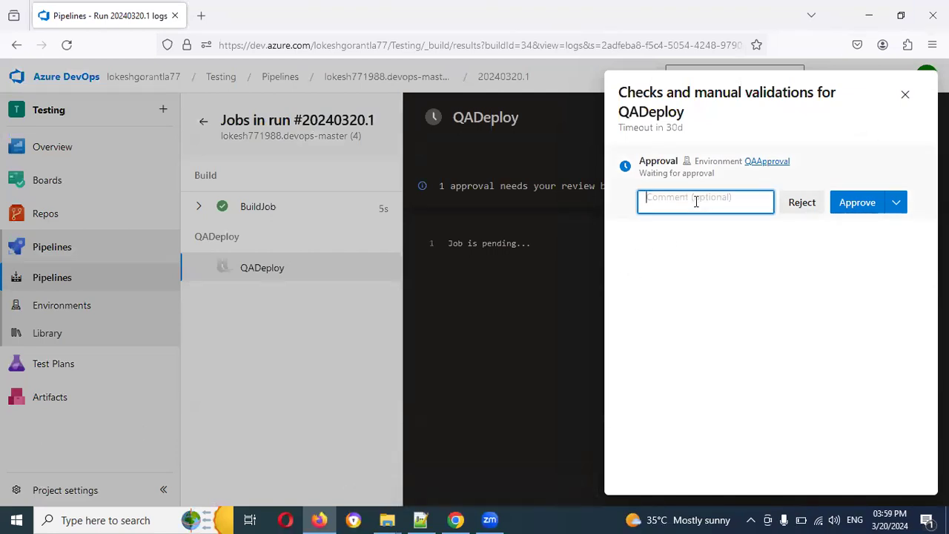
pyautogui.write('approve')
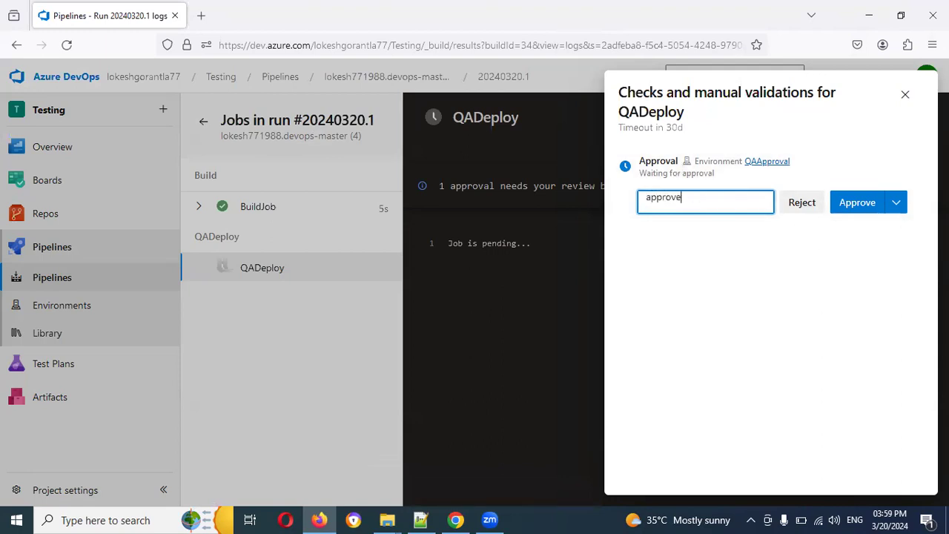
pyautogui.write('l')
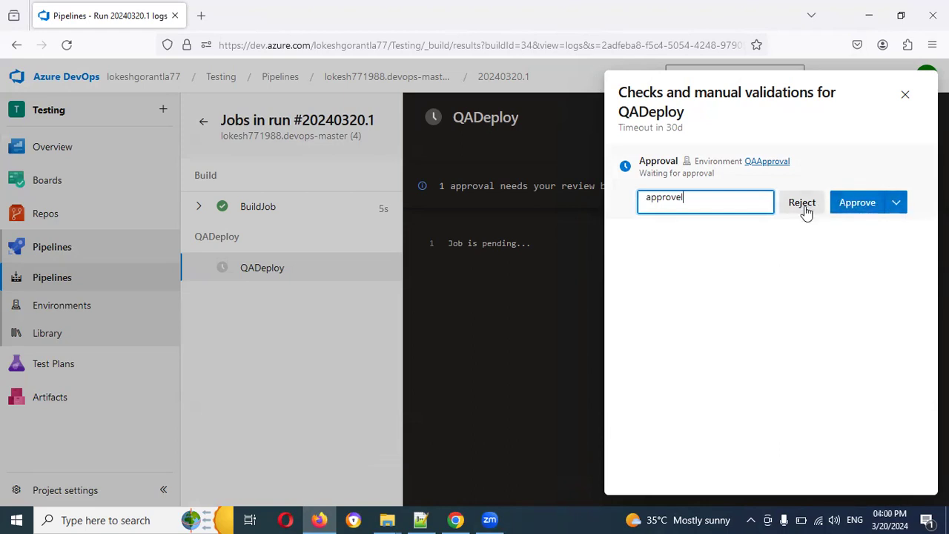
pyautogui.click(893, 207)
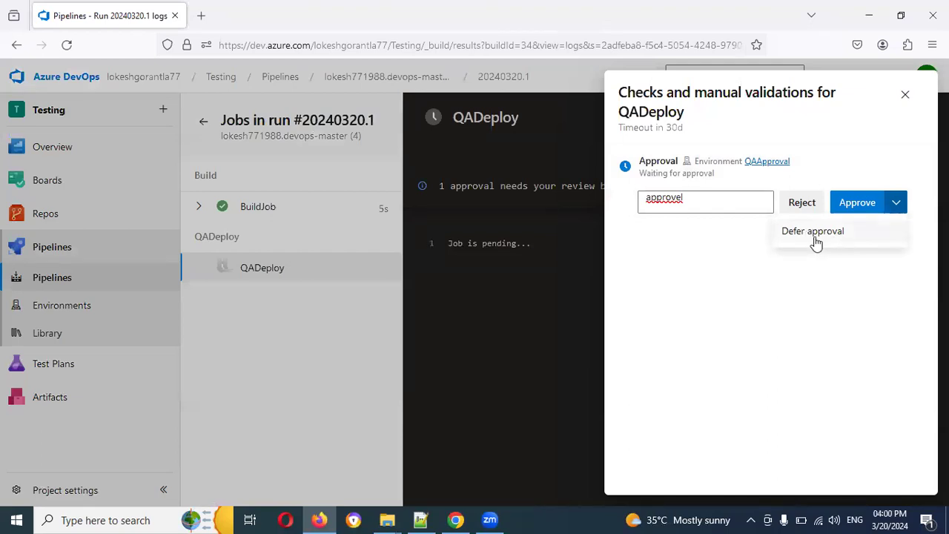
pyautogui.click(854, 204)
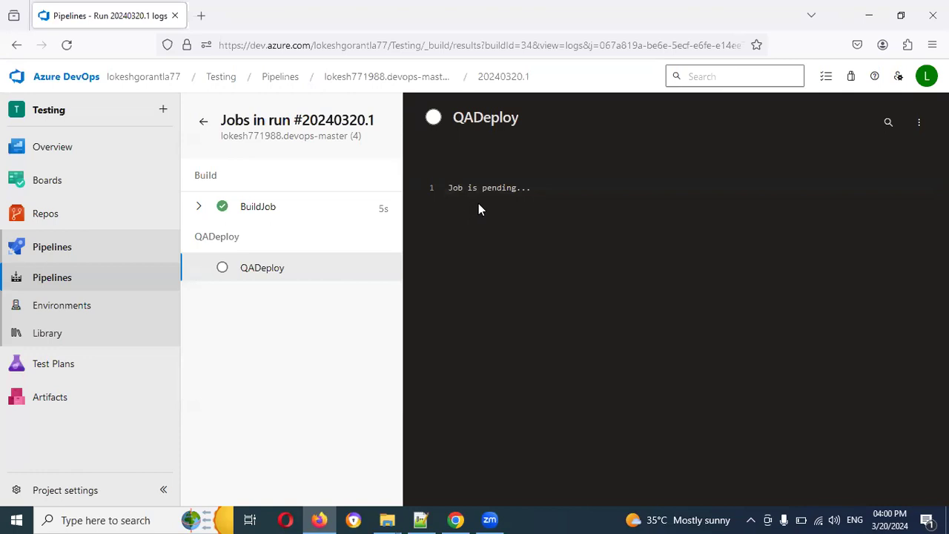
pyautogui.click(203, 123)
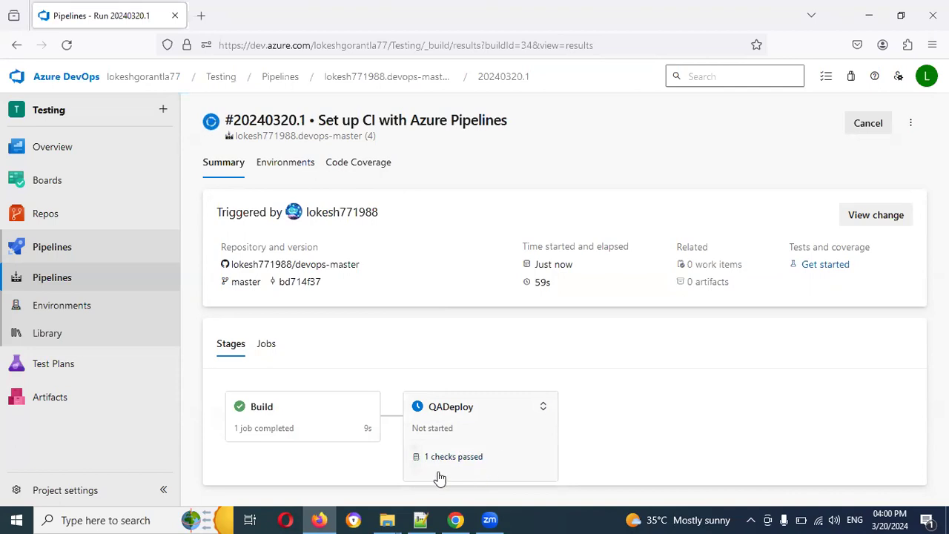
pyautogui.click(421, 418)
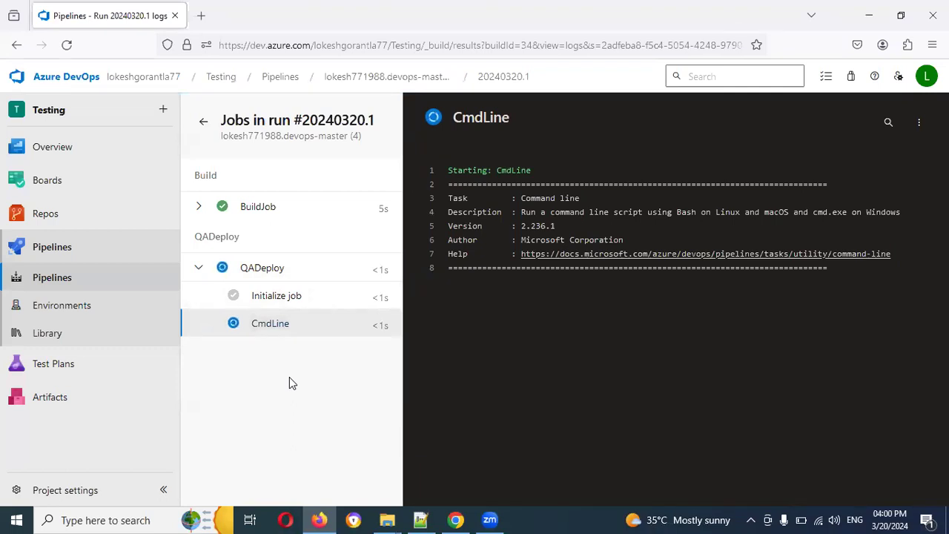
# - Create a new environment named DevApproval with no resource
pyautogui.click(44, 310)
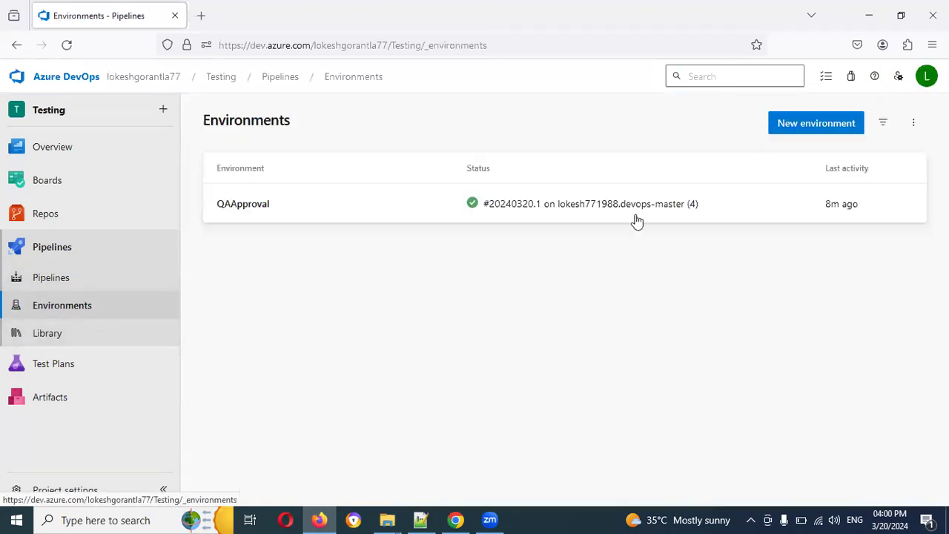
pyautogui.click(805, 126)
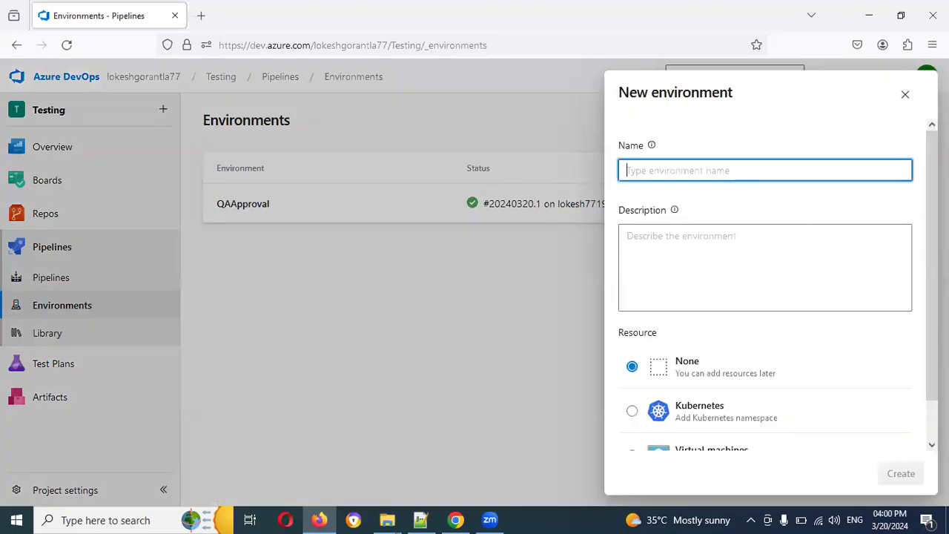
pyautogui.write('D')
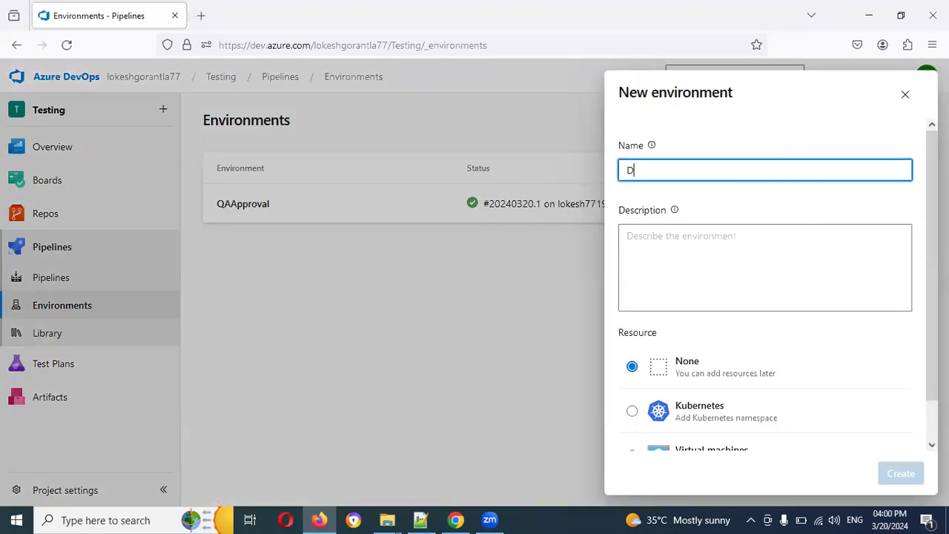
pyautogui.write('EvApproval')
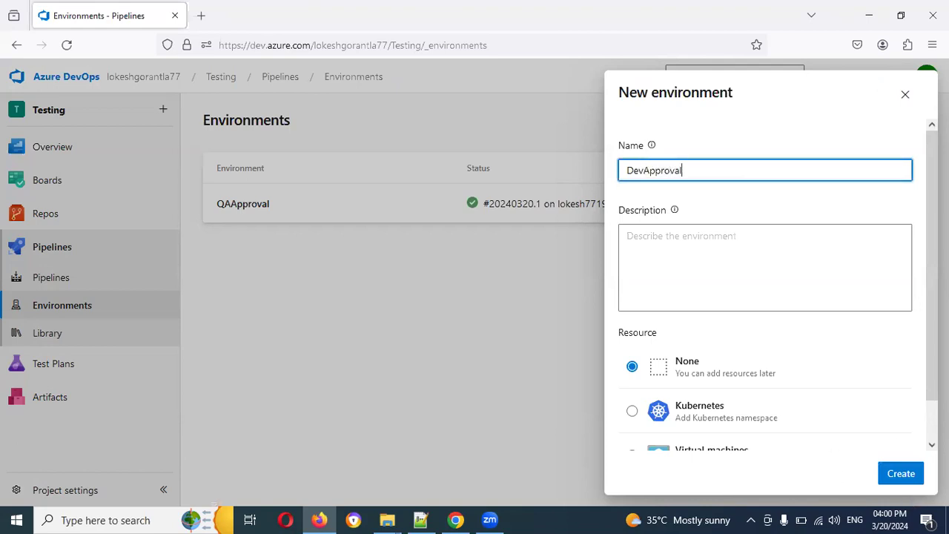
pyautogui.click(902, 472)
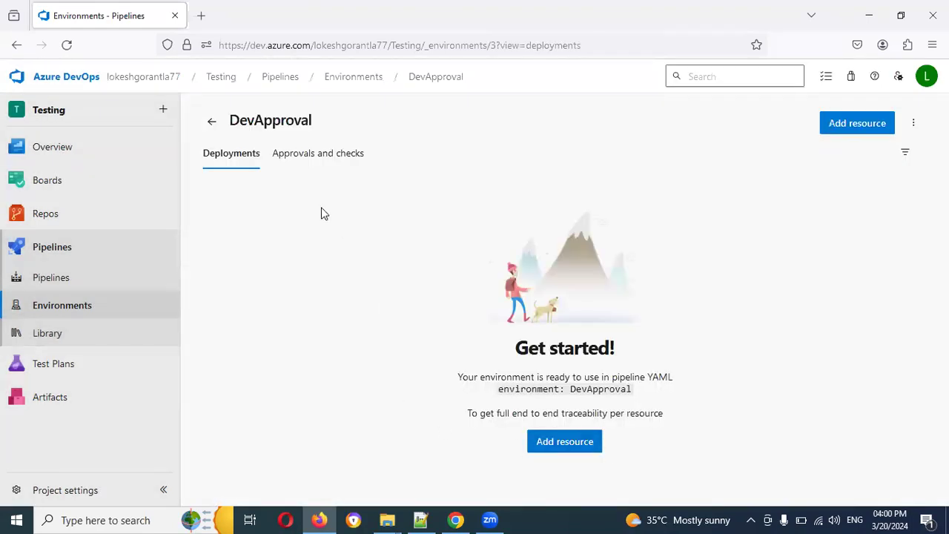
# - Add an Approvals check to the DevApproval environment with the account's own user as approver and return to the environments list
pyautogui.click(318, 154)
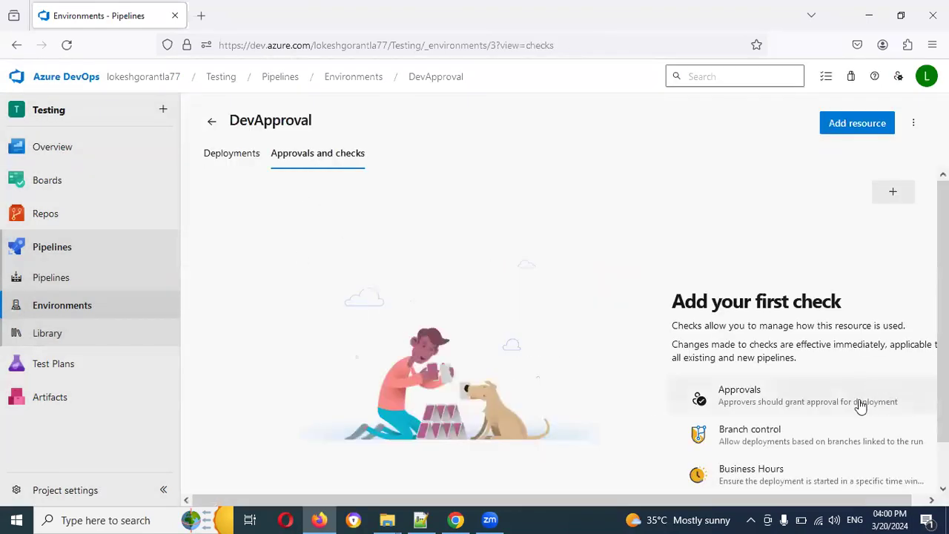
pyautogui.click(749, 400)
pyautogui.click(746, 149)
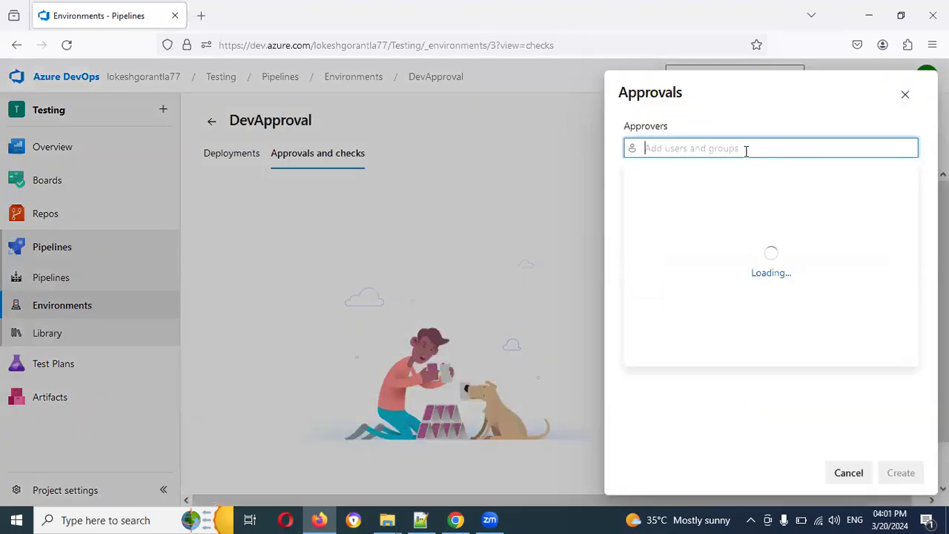
pyautogui.click(710, 192)
pyautogui.click(681, 213)
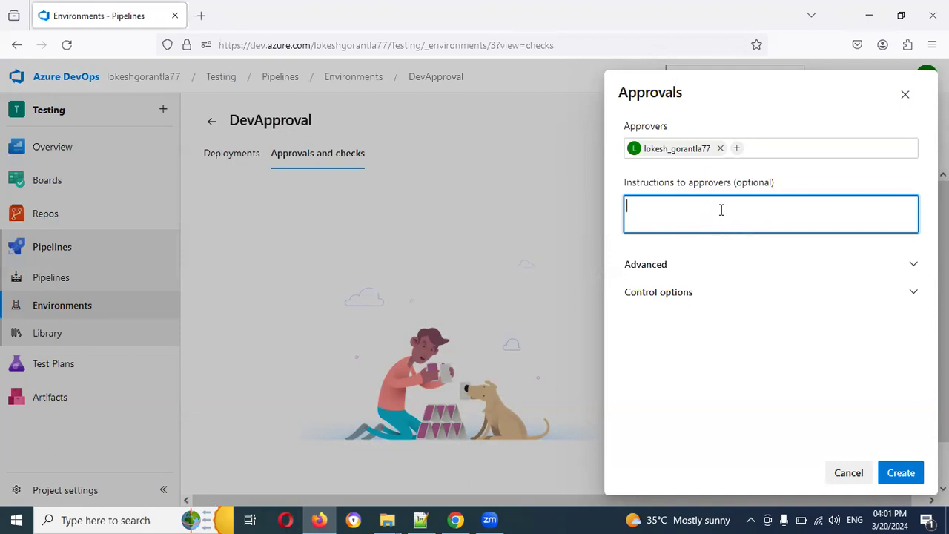
pyautogui.click(900, 472)
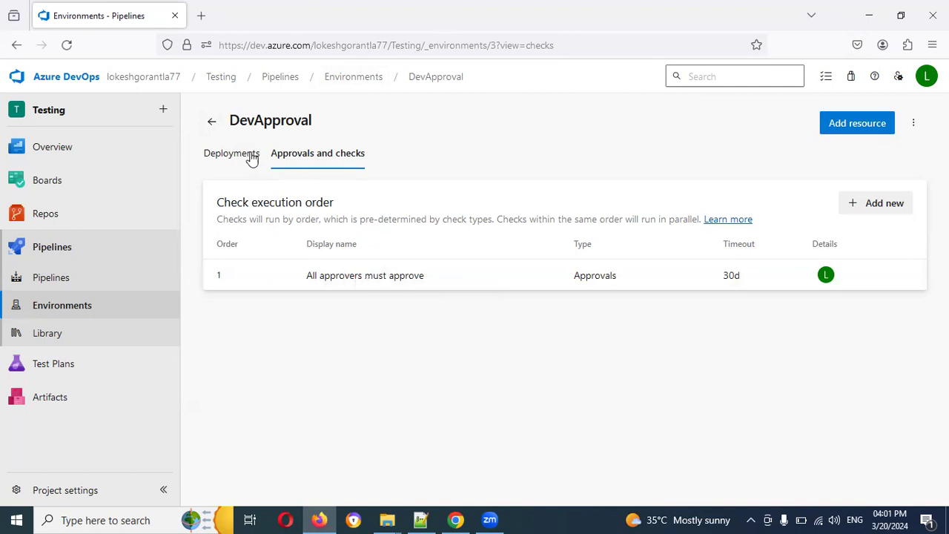
pyautogui.click(213, 126)
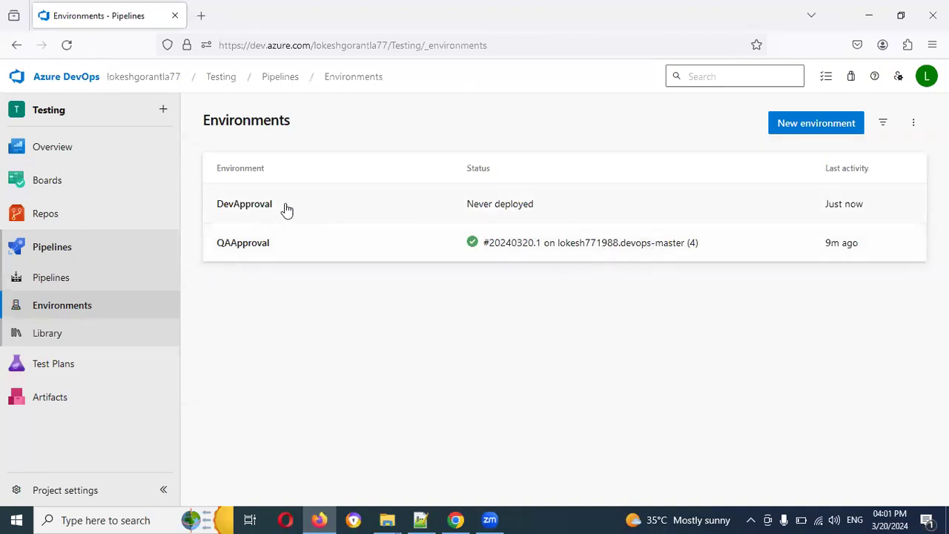
# - Copy the line "environment: DevApproval" from the DevApproval environment's deployments page into the Notepad++ notes, below the QAApproval line
pyautogui.click(214, 206)
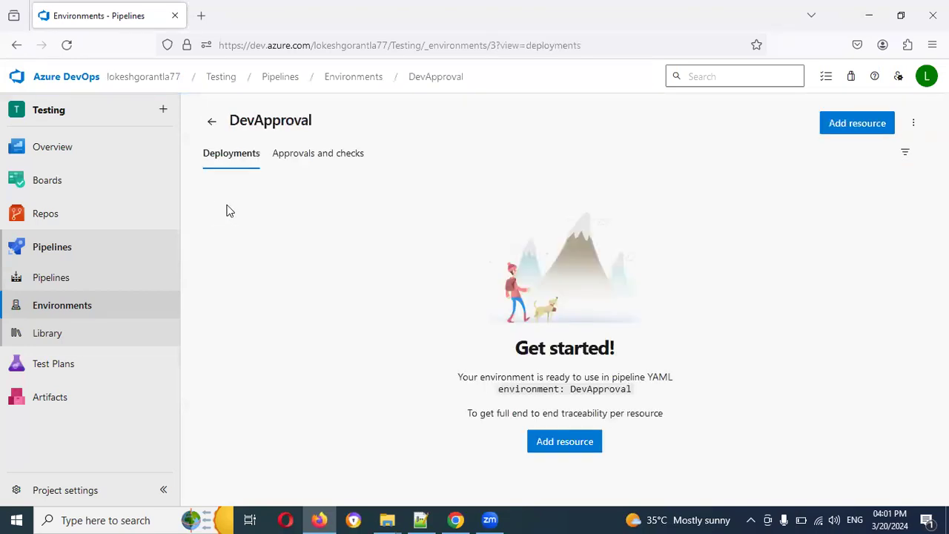
pyautogui.moveTo(312, 120); pyautogui.dragTo(228, 121)
pyautogui.moveTo(499, 391); pyautogui.dragTo(634, 392)
pyautogui.hotkey('ctrl', 'c')
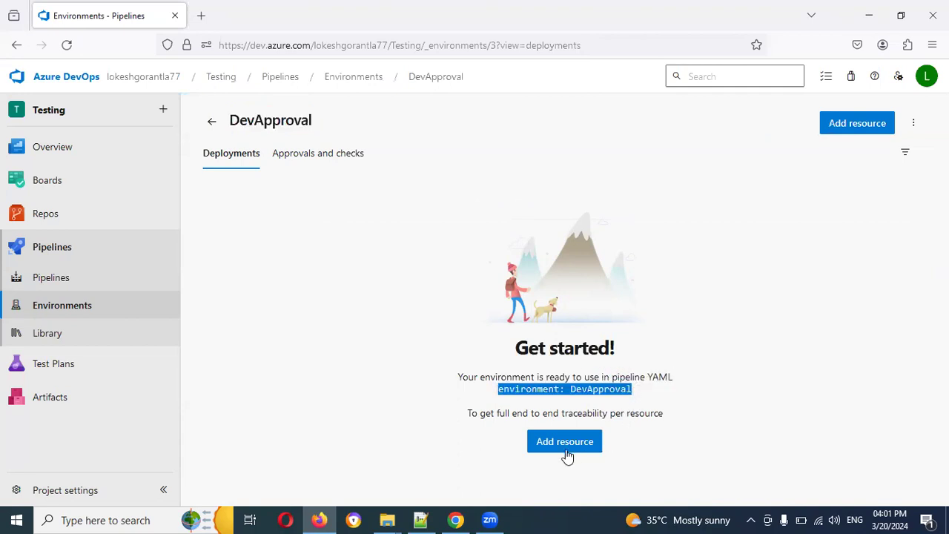
pyautogui.click(420, 519)
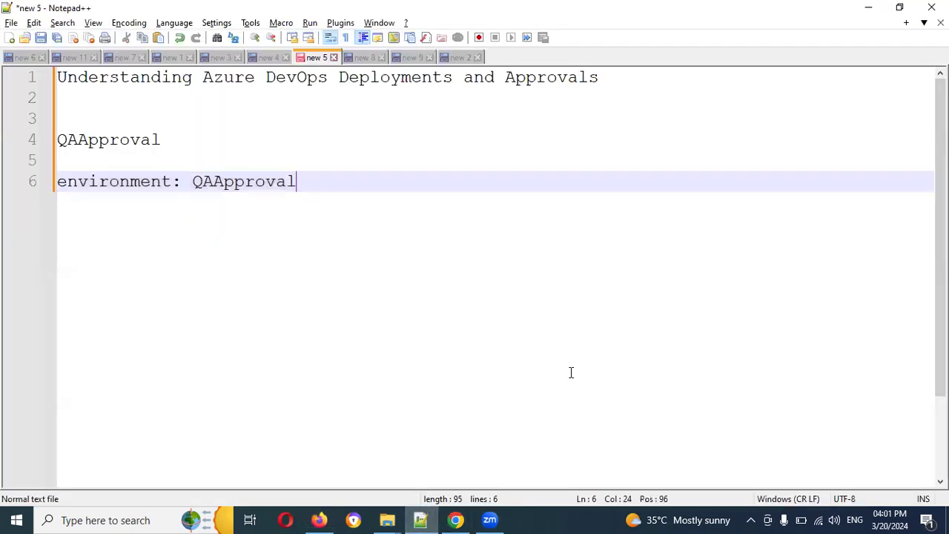
pyautogui.press('Return')
pyautogui.press('Return')
pyautogui.hotkey('ctrl', 'v')
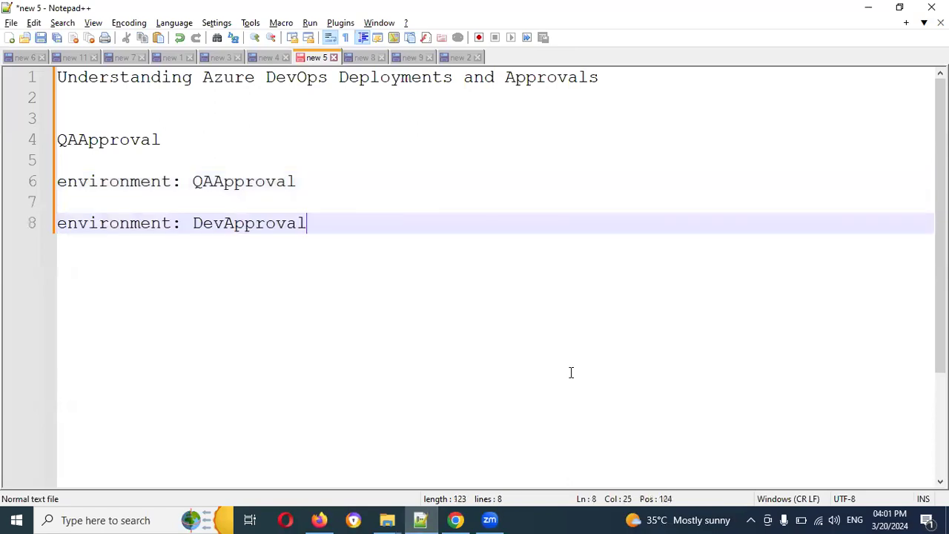
pyautogui.hotkey('alt', 'Tab')
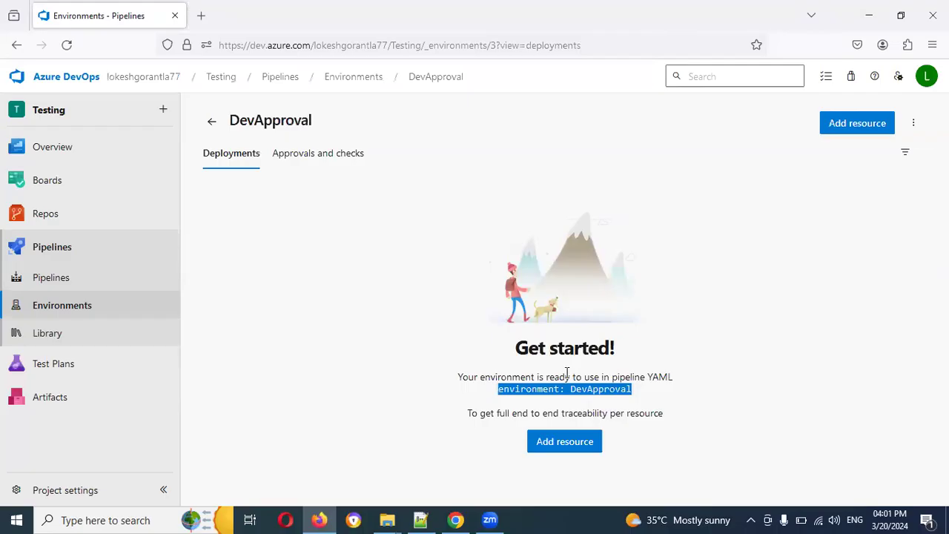
# - Open the most recent run of the devops-master (4) pipeline and edit its YAML
pyautogui.click(211, 122)
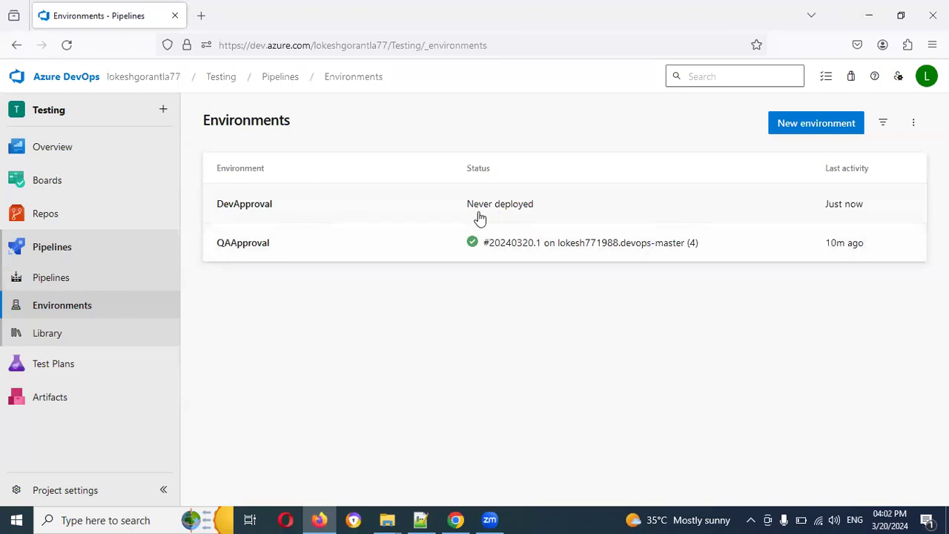
pyautogui.click(55, 286)
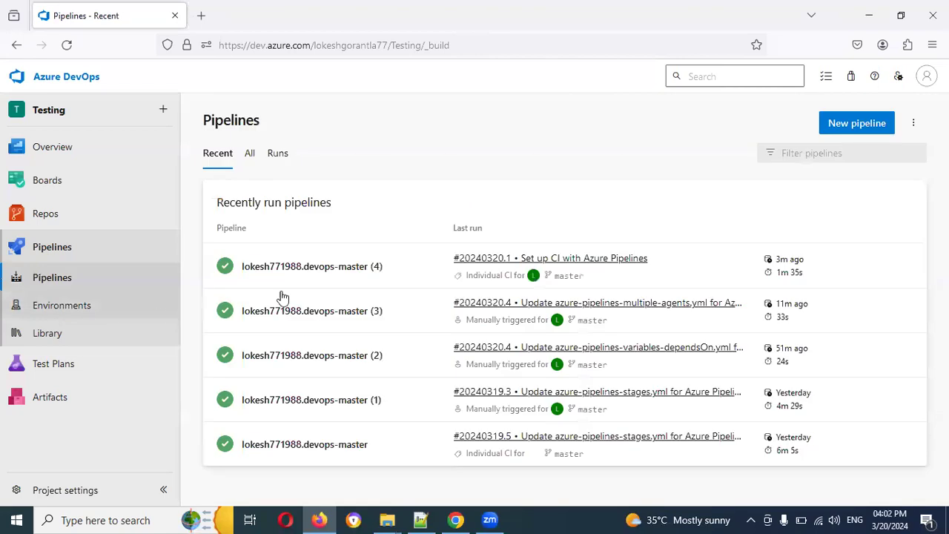
pyautogui.click(523, 258)
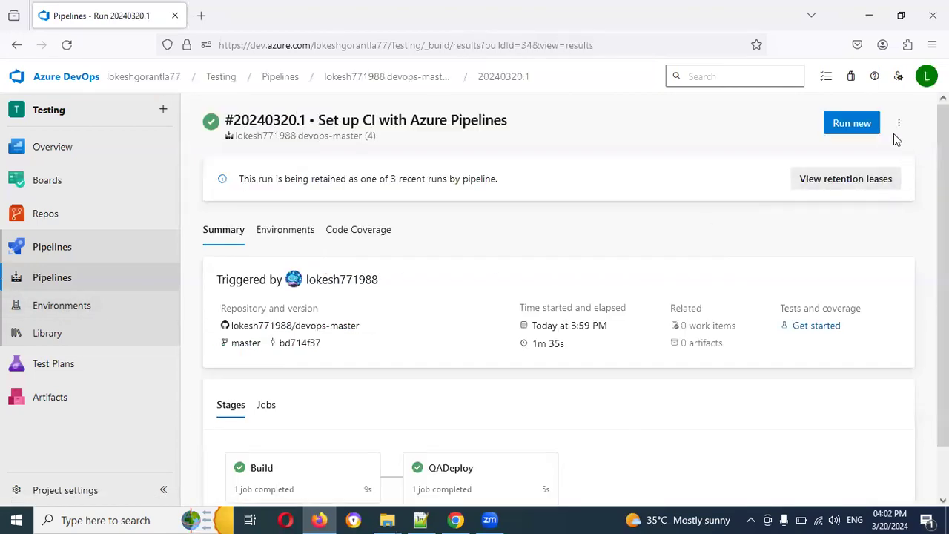
pyautogui.click(896, 125)
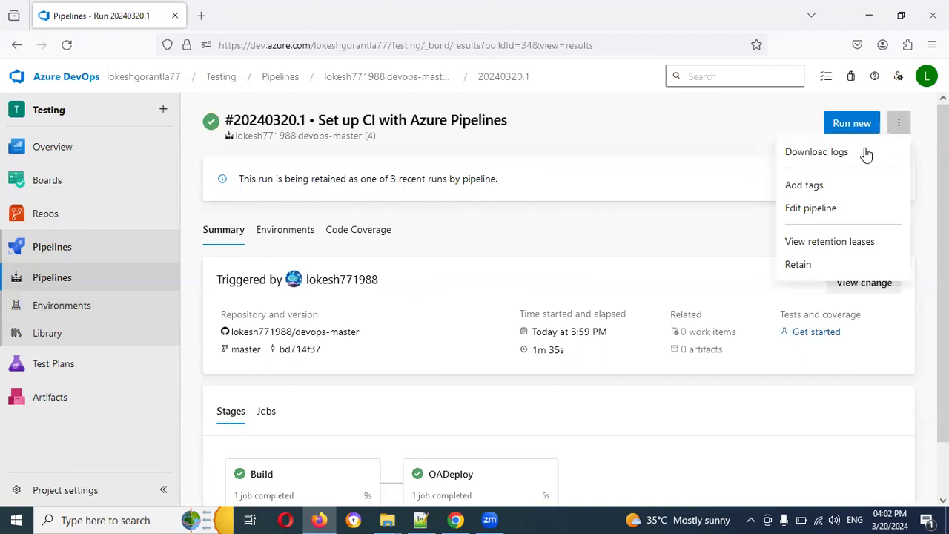
pyautogui.click(824, 211)
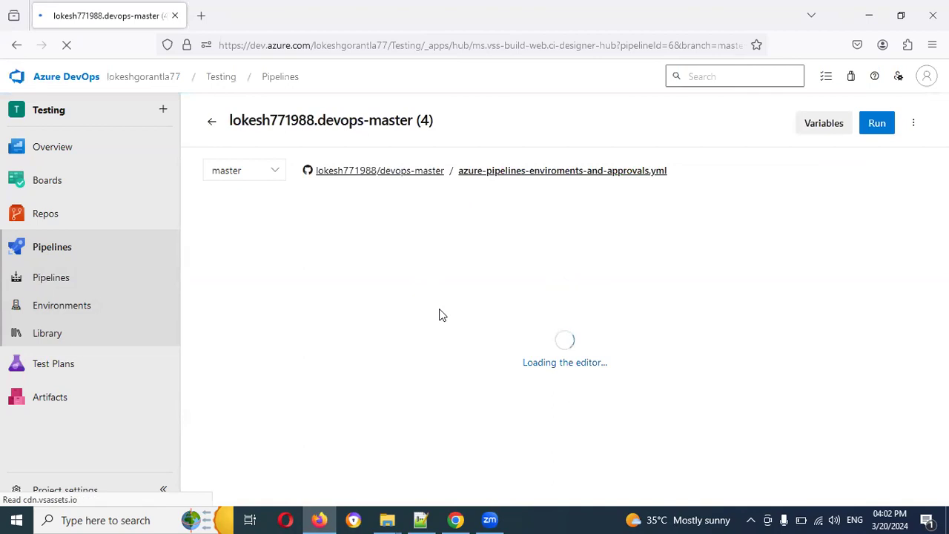
# - Duplicate the QADeploy stage block directly after the Build stage in the YAML
pyautogui.scroll(-4, 440, 310)
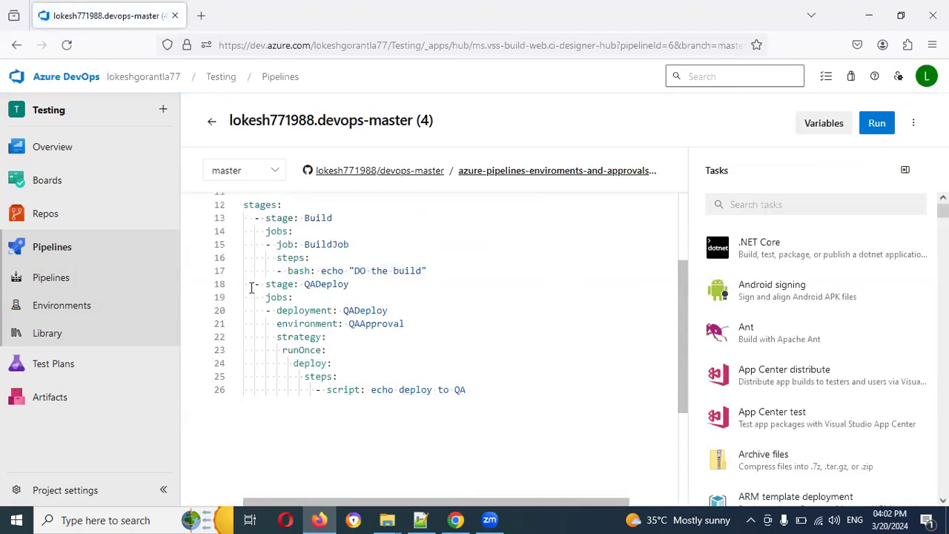
pyautogui.moveTo(251, 283); pyautogui.dragTo(476, 384)
pyautogui.hotkey('ctrl', 'c')
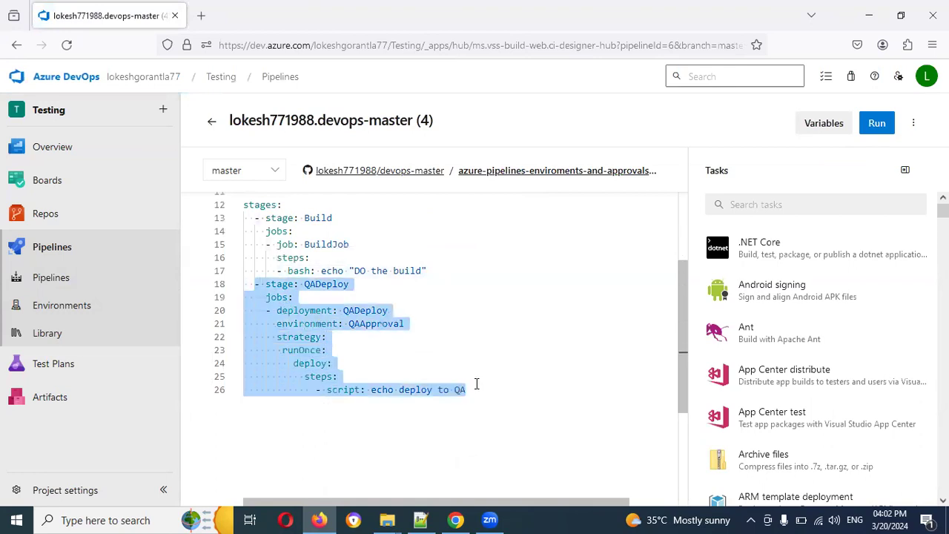
pyautogui.click(450, 270)
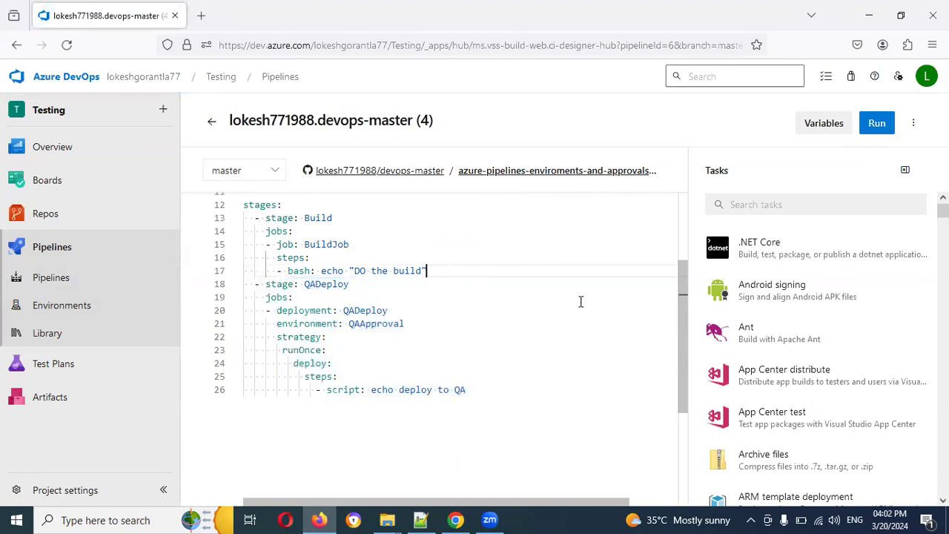
pyautogui.press('Return')
pyautogui.hotkey('ctrl', 'space')
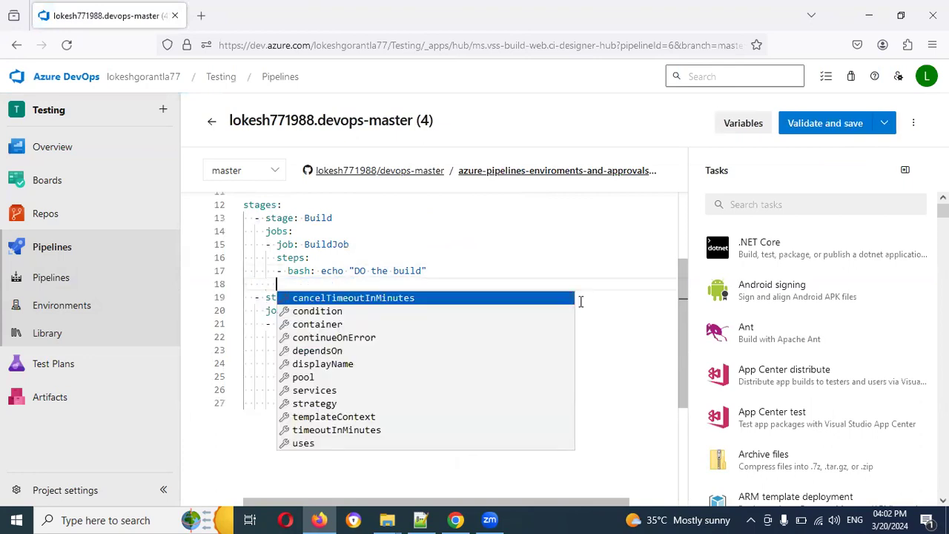
pyautogui.press('BackSpace')
pyautogui.hotkey('ctrl', 'v')
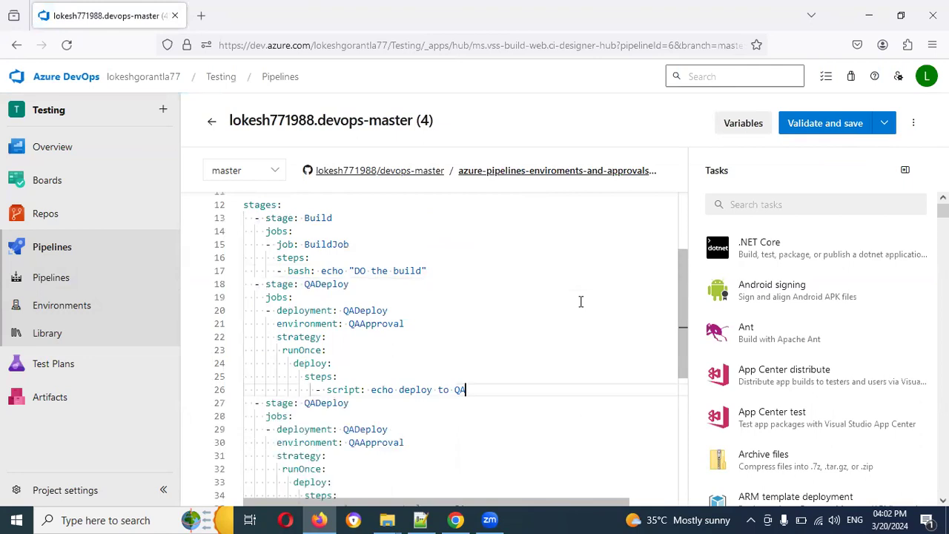
# - Rename the first QADeploy stage and its deployment to DevDeploy
pyautogui.click(310, 284)
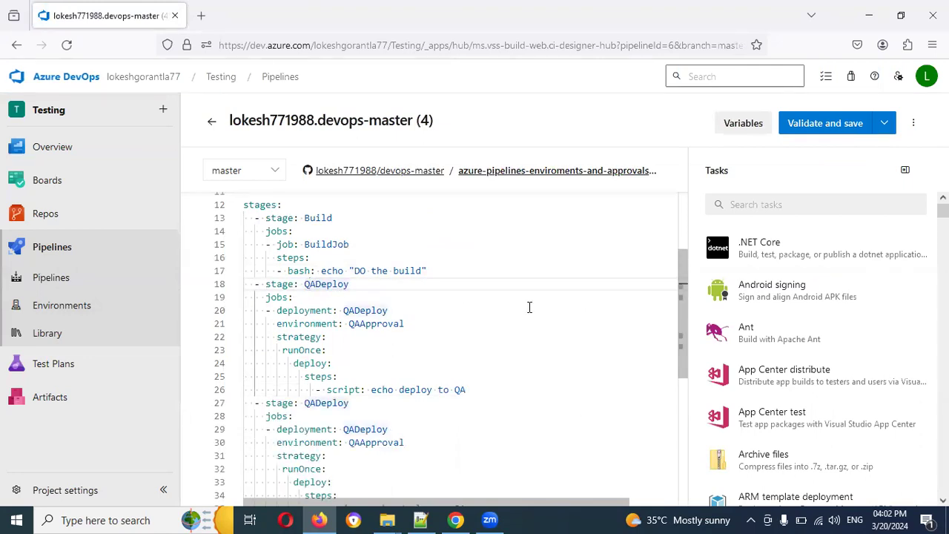
pyautogui.press('BackSpace')
pyautogui.press('BackSpace')
pyautogui.write('Dev')
pyautogui.click(343, 310)
pyautogui.press('Delete')
pyautogui.press('Delete')
pyautogui.write('Dev')
# - Set the DevDeploy deployment's environment to DevApproval, copying the name from the Notepad++ notes
pyautogui.click(360, 324)
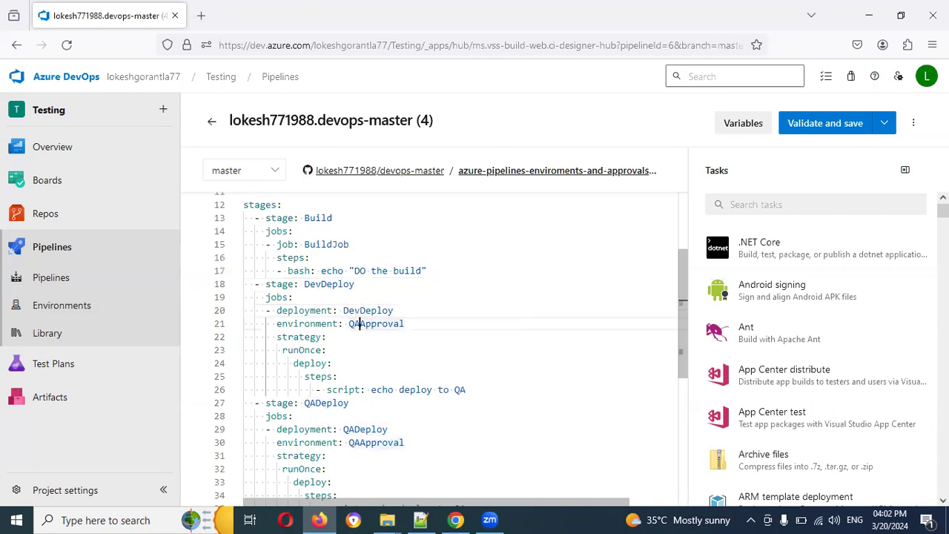
pyautogui.press('BackSpace')
pyautogui.press('BackSpace')
pyautogui.write('Dev')
pyautogui.click(420, 519)
pyautogui.doubleClick(234, 222)
pyautogui.hotkey('ctrl', 'c')
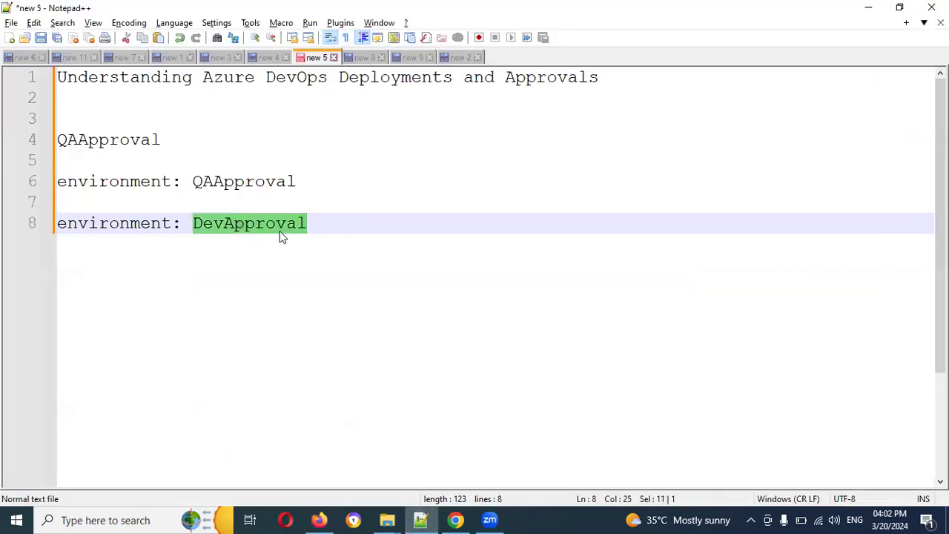
pyautogui.hotkey('alt', 'Tab')
pyautogui.doubleClick(391, 326)
pyautogui.hotkey('ctrl', 'v')
# - Change the DevDeploy script to "echo deploy to Dev" and review the finished stages
pyautogui.doubleClick(460, 389)
pyautogui.write('Dev')
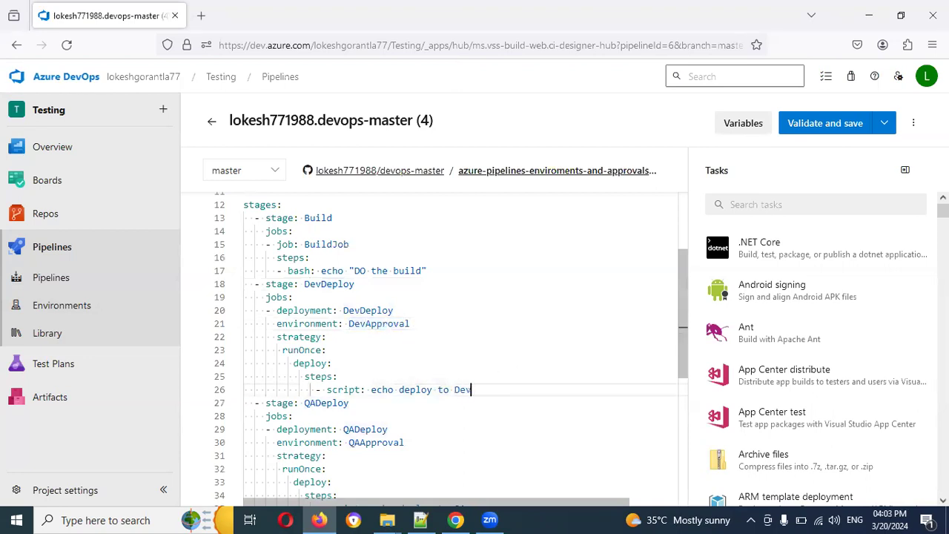
pyautogui.scroll(-3, 481, 358)
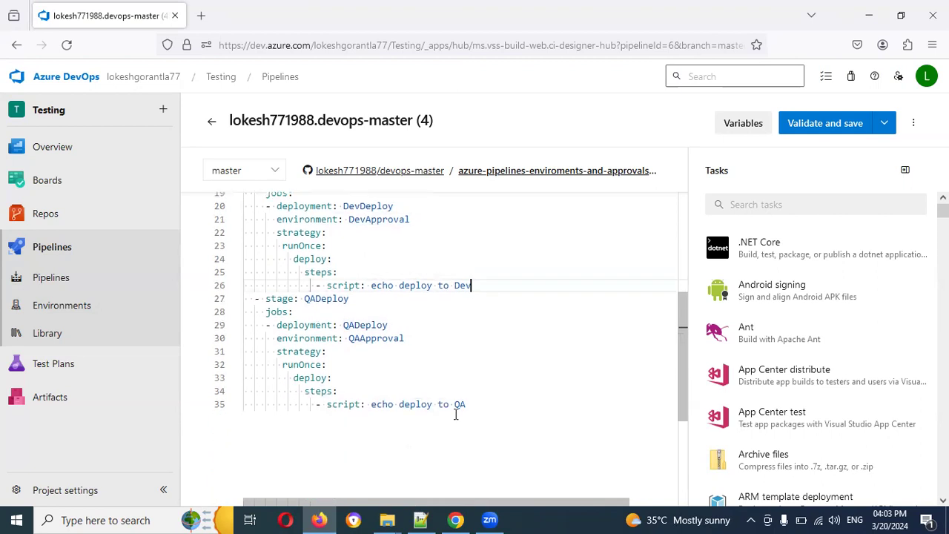
pyautogui.scroll(4, 470, 390)
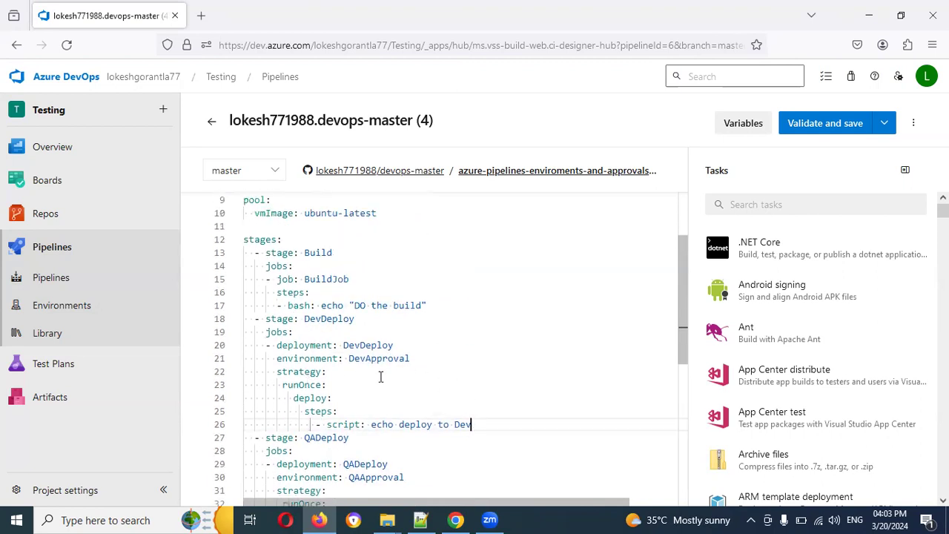
# - Validate and save the YAML directly to the master branch and run the pipeline
pyautogui.click(826, 128)
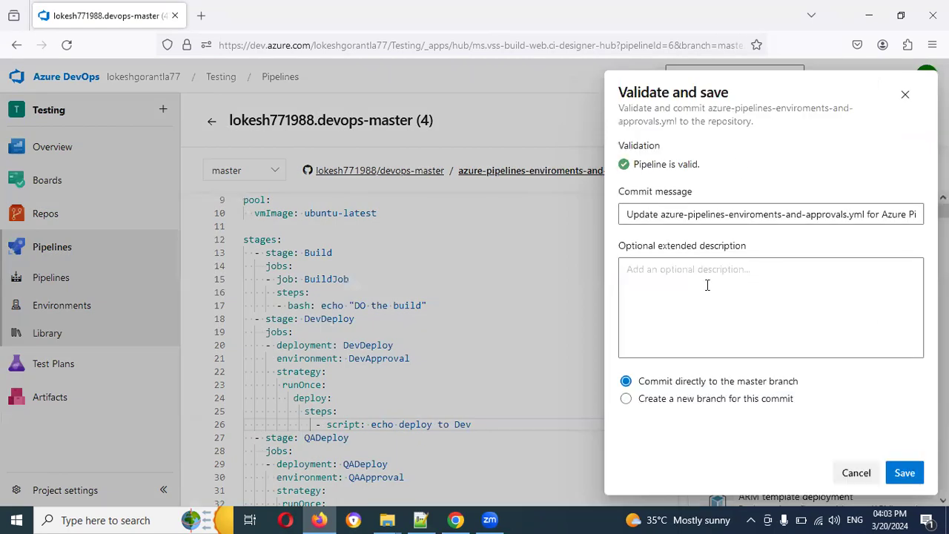
pyautogui.click(904, 475)
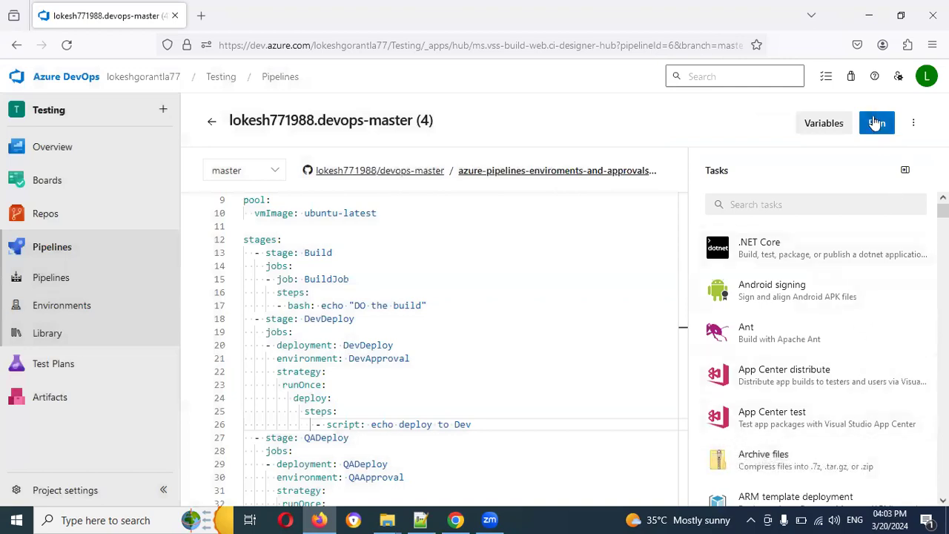
pyautogui.click(876, 126)
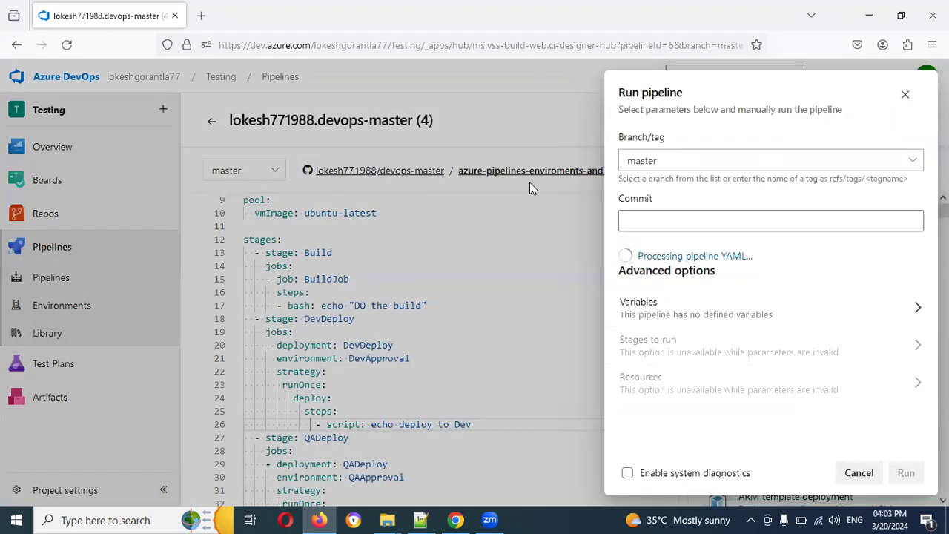
pyautogui.click(907, 473)
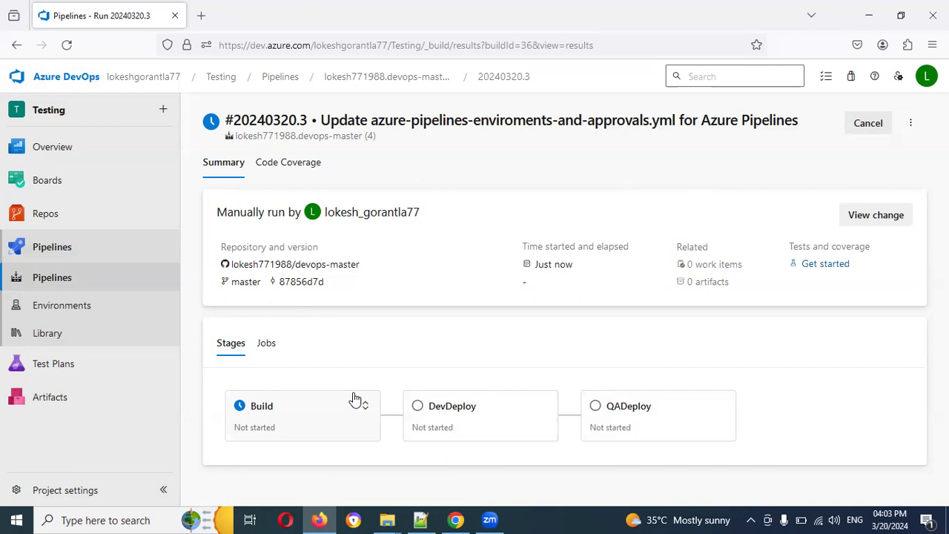
# - View the BuildJob log of the new run and check the stages in the run summary
pyautogui.click(277, 413)
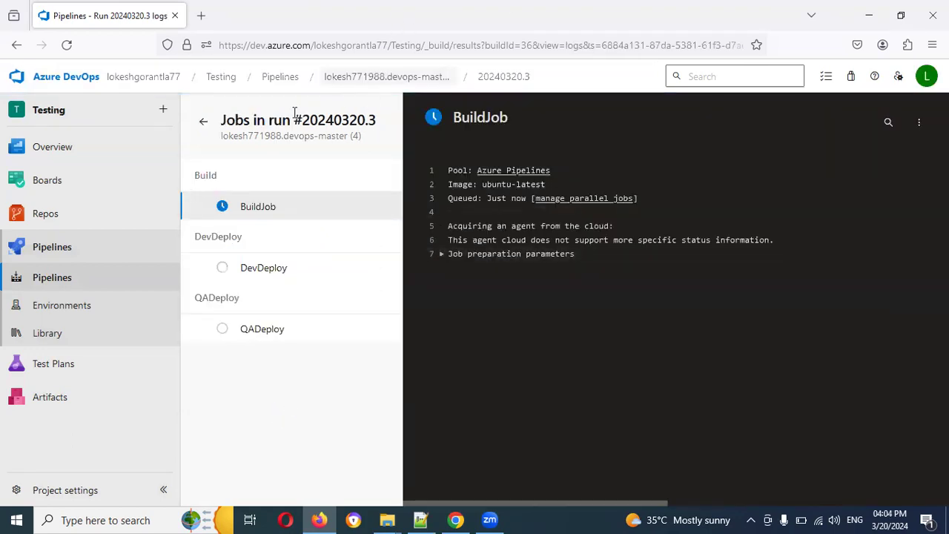
pyautogui.click(203, 122)
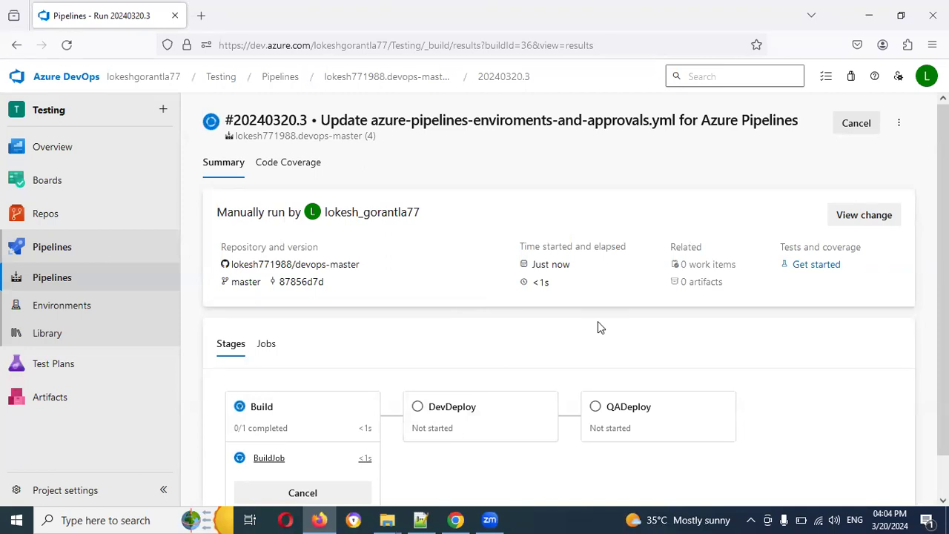
pyautogui.scroll(-1, 601, 327)
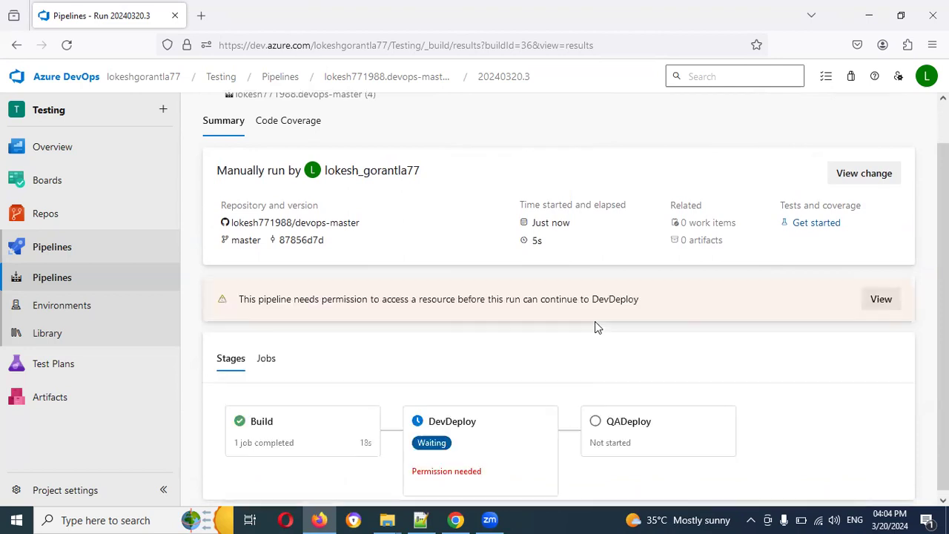
# - Permit the pipeline to use the DevApproval environment and approve the waiting DevDeploy stage
pyautogui.click(431, 445)
pyautogui.click(912, 190)
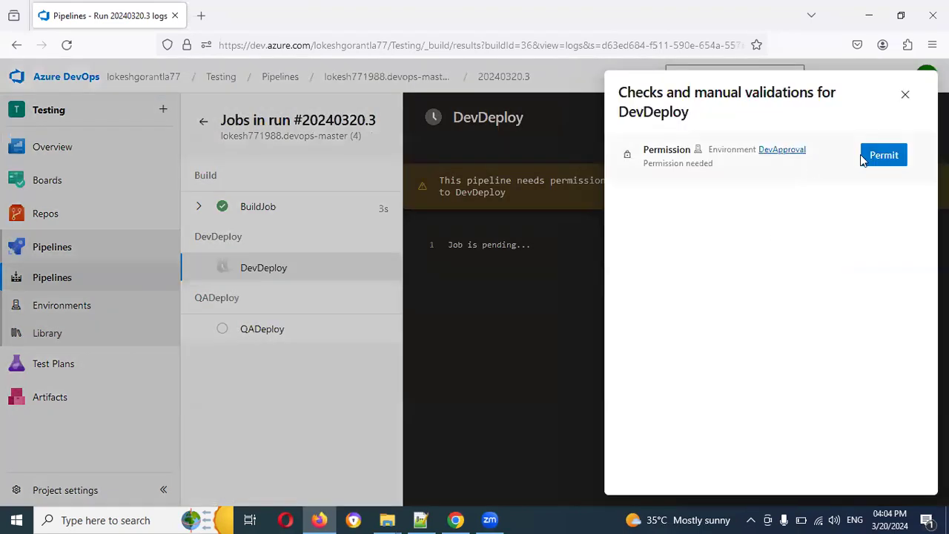
pyautogui.click(869, 157)
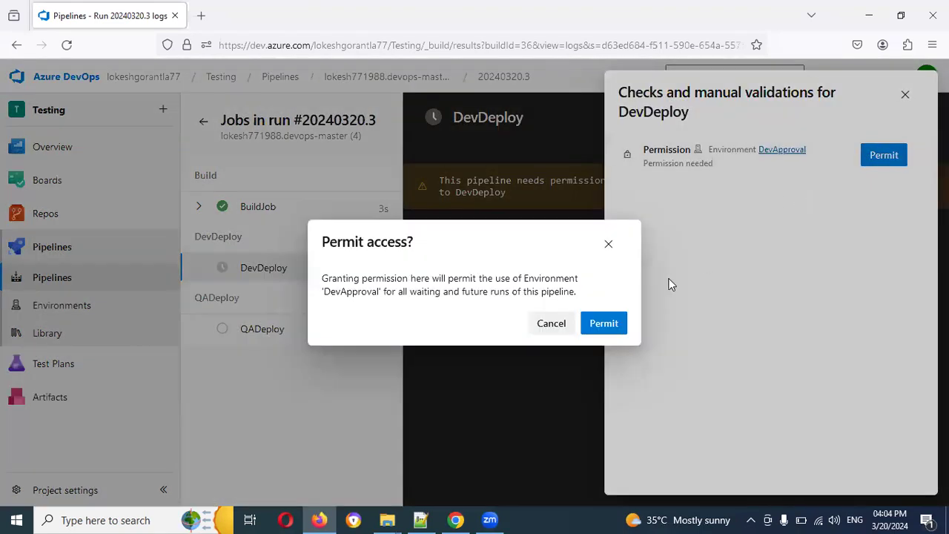
pyautogui.click(596, 328)
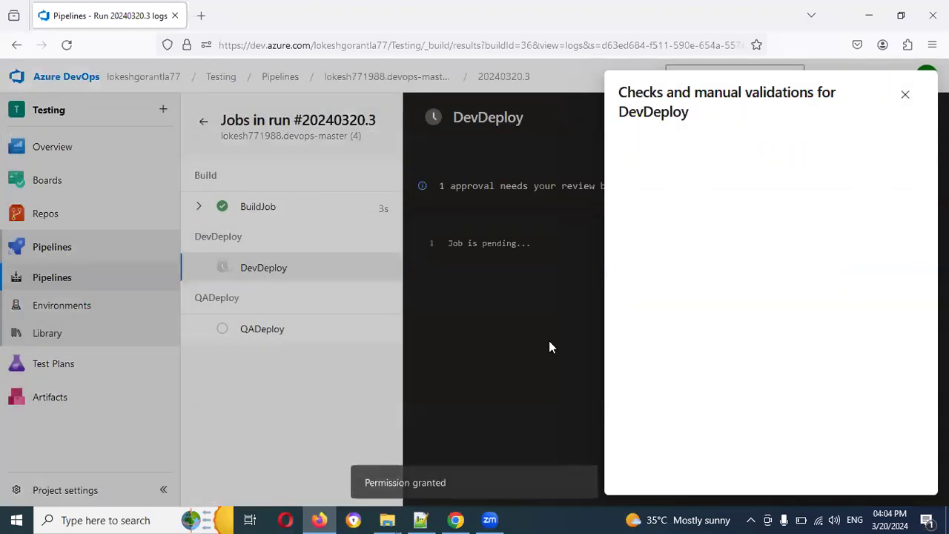
pyautogui.click(845, 206)
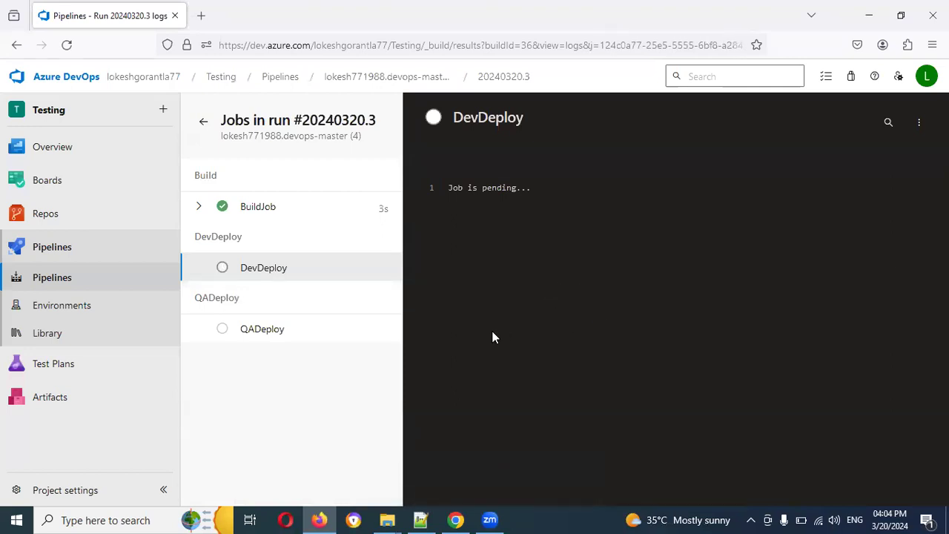
# - Check the status of the environments, and reopen run #20240320.3 of pipeline devops-master (4) to check its stages
pyautogui.click(44, 312)
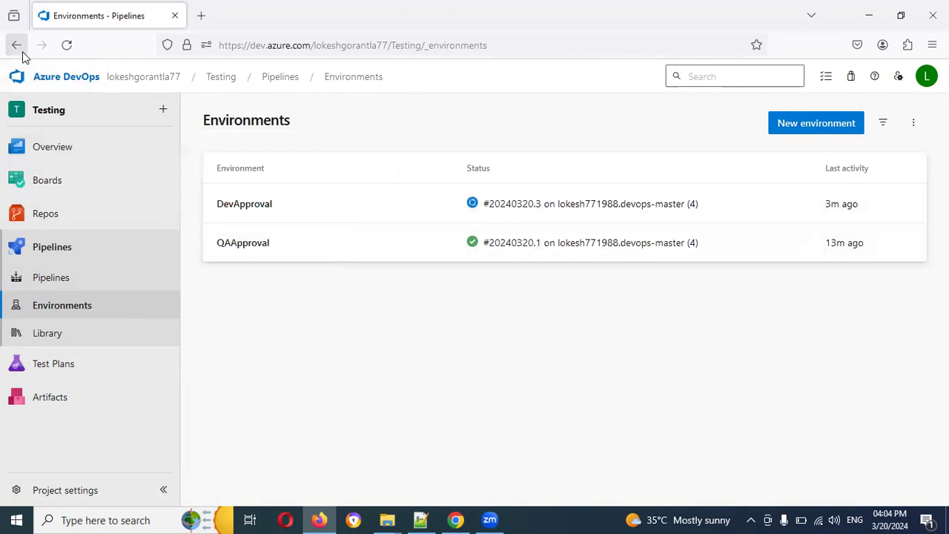
pyautogui.click(66, 278)
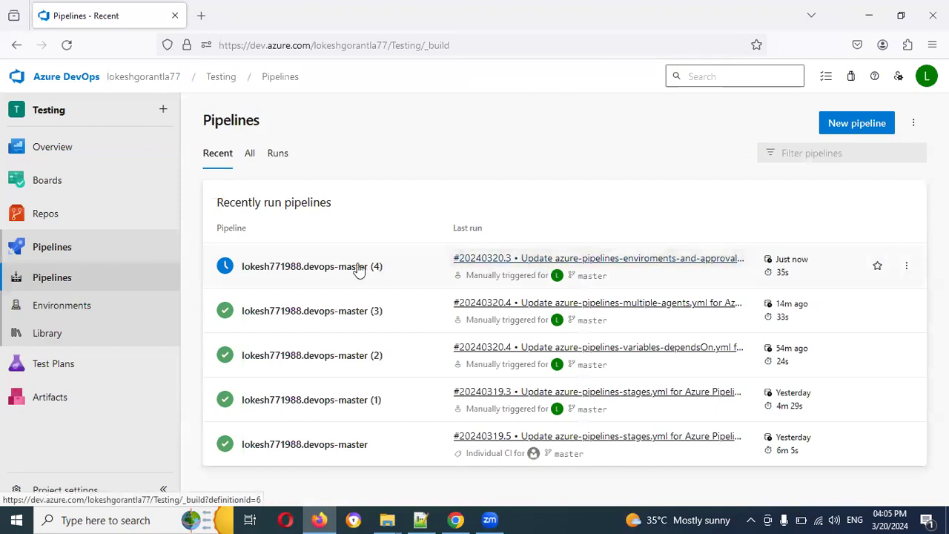
pyautogui.click(359, 270)
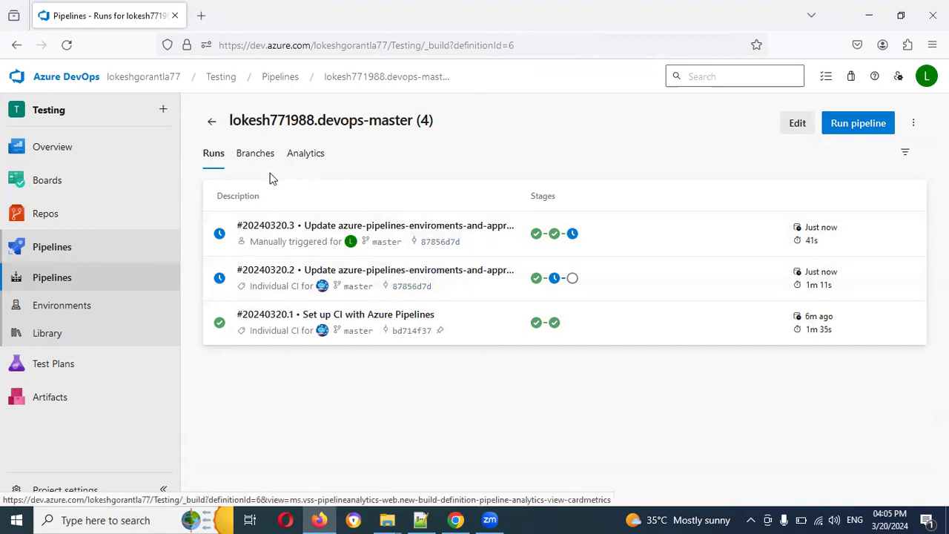
pyautogui.click(351, 232)
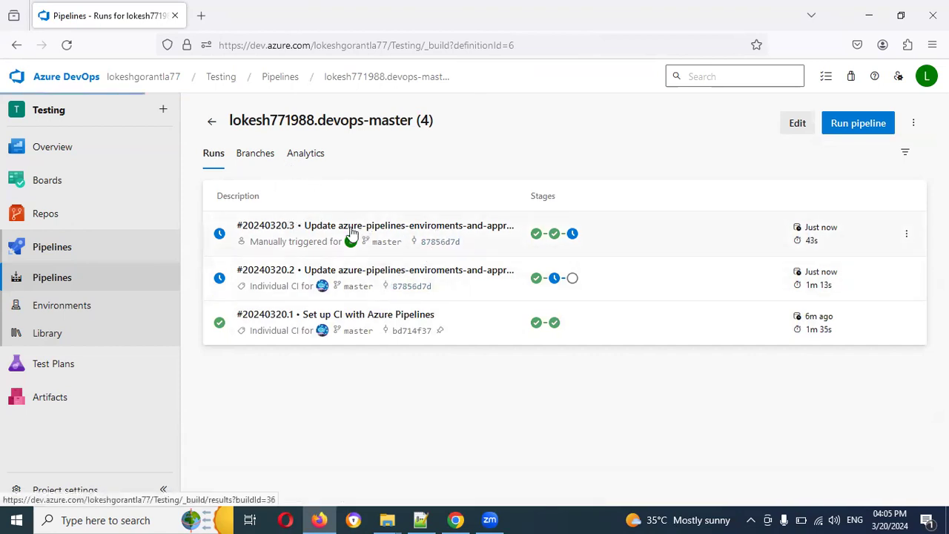
pyautogui.scroll(-1, 478, 311)
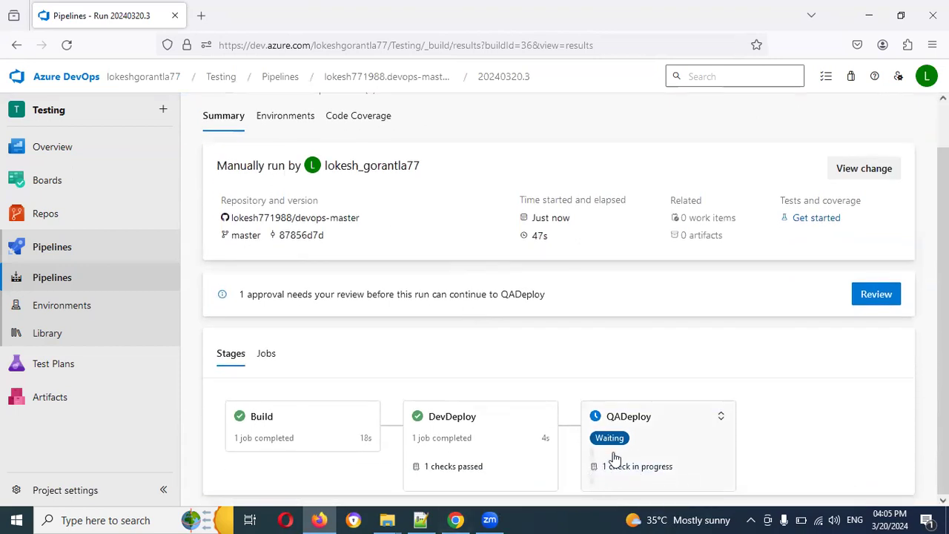
# - View the deployment history of the QAApproval environment and return to the list of recent pipelines
pyautogui.click(84, 312)
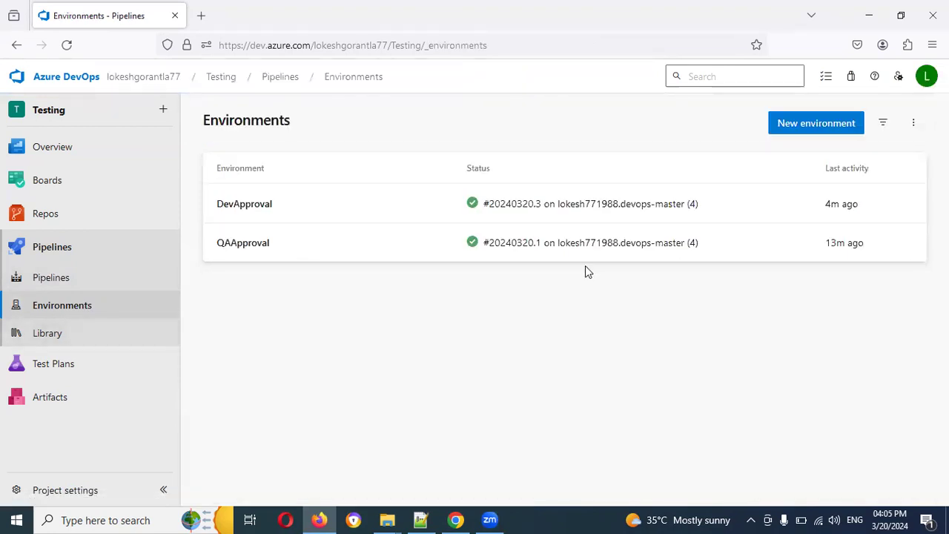
pyautogui.click(254, 248)
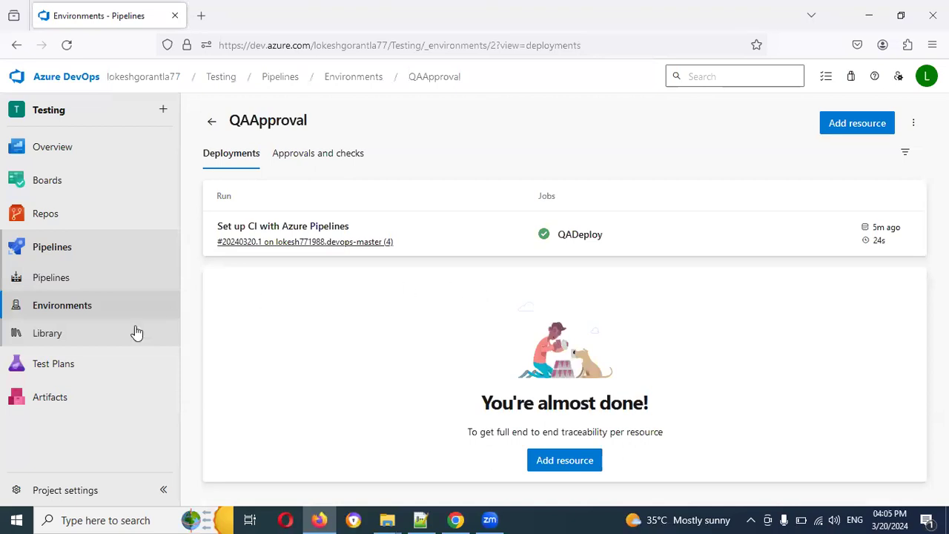
pyautogui.click(45, 292)
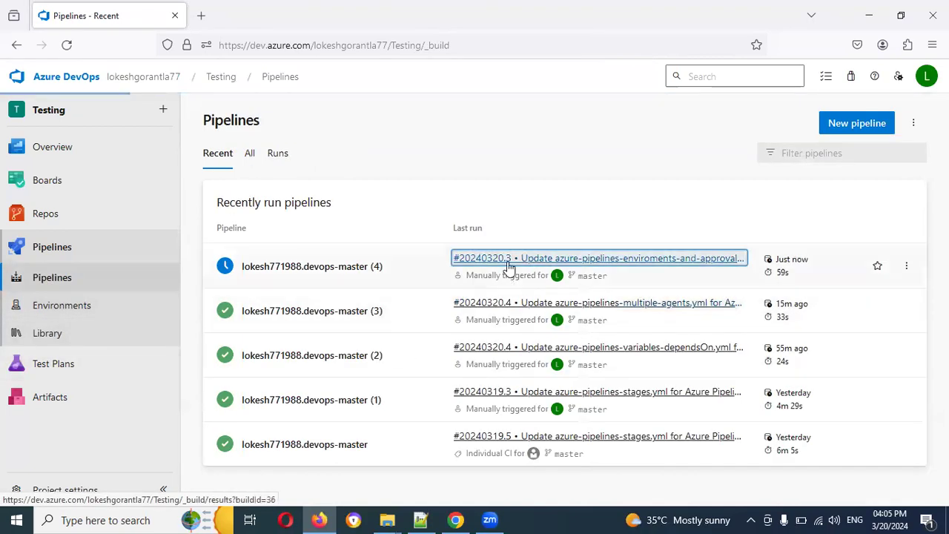
# - Approve the waiting QADeploy stage of run #20240320.3 and return to the run summary
pyautogui.click(508, 266)
pyautogui.scroll(-1, 710, 319)
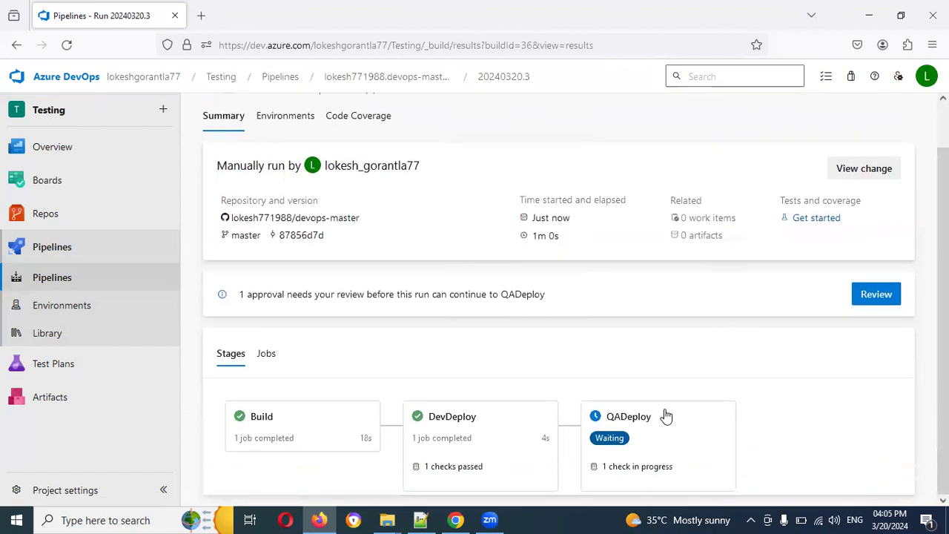
pyautogui.click(608, 439)
pyautogui.click(902, 186)
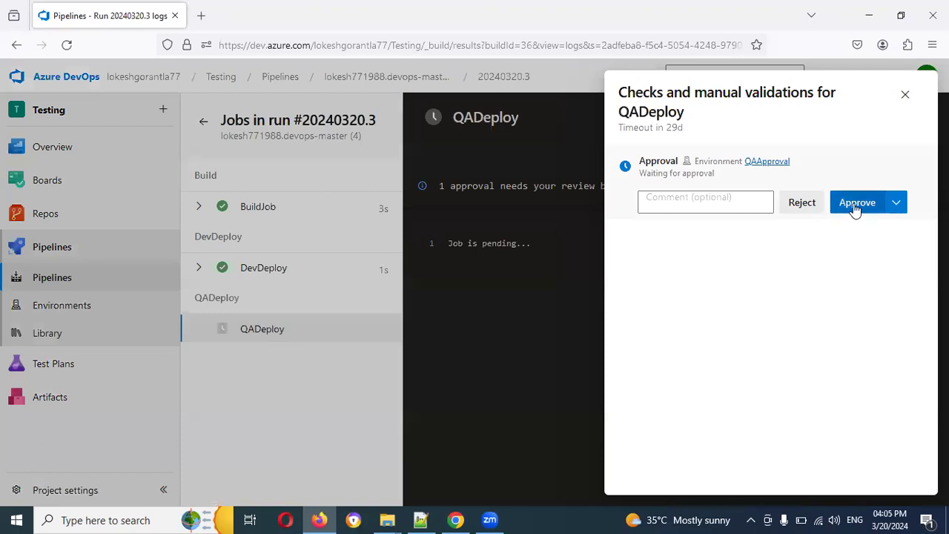
pyautogui.click(856, 208)
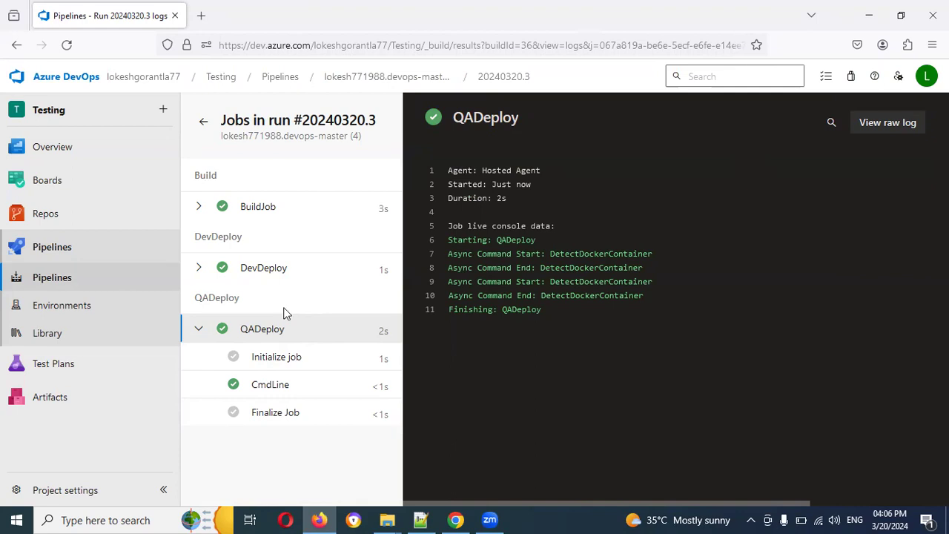
pyautogui.click(203, 121)
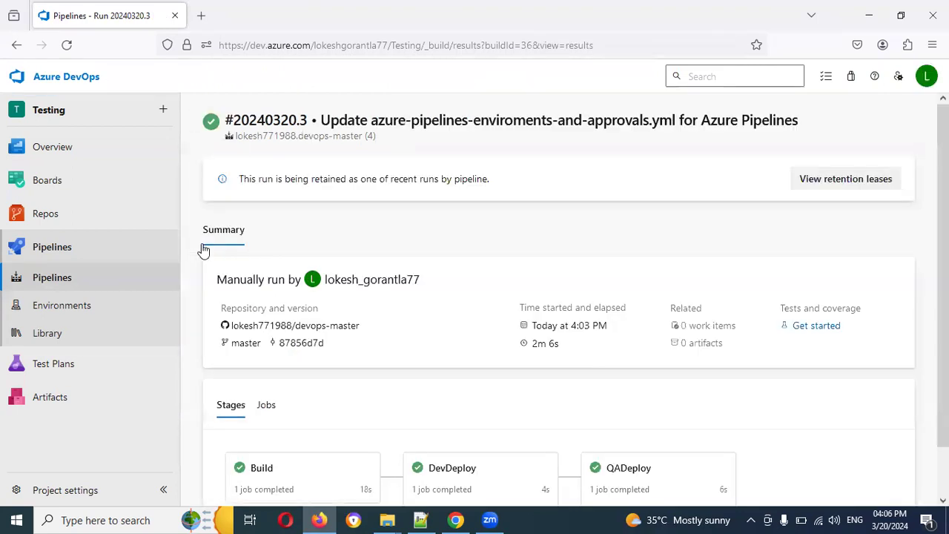